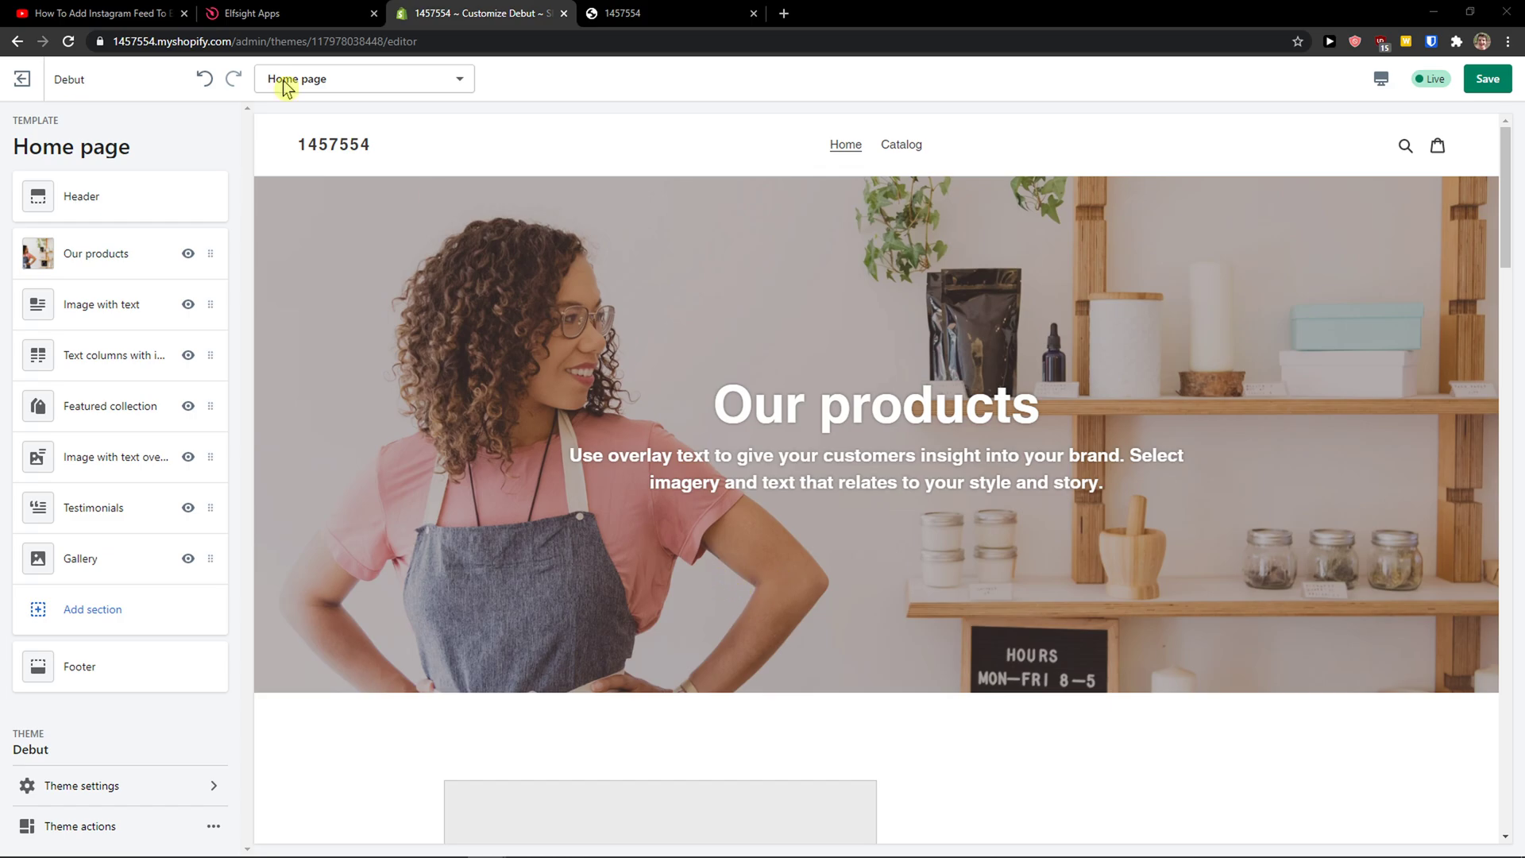
# Switch to the YouTube tutorial tab that holds the Elfsight link.
pyautogui.click(67, 12)
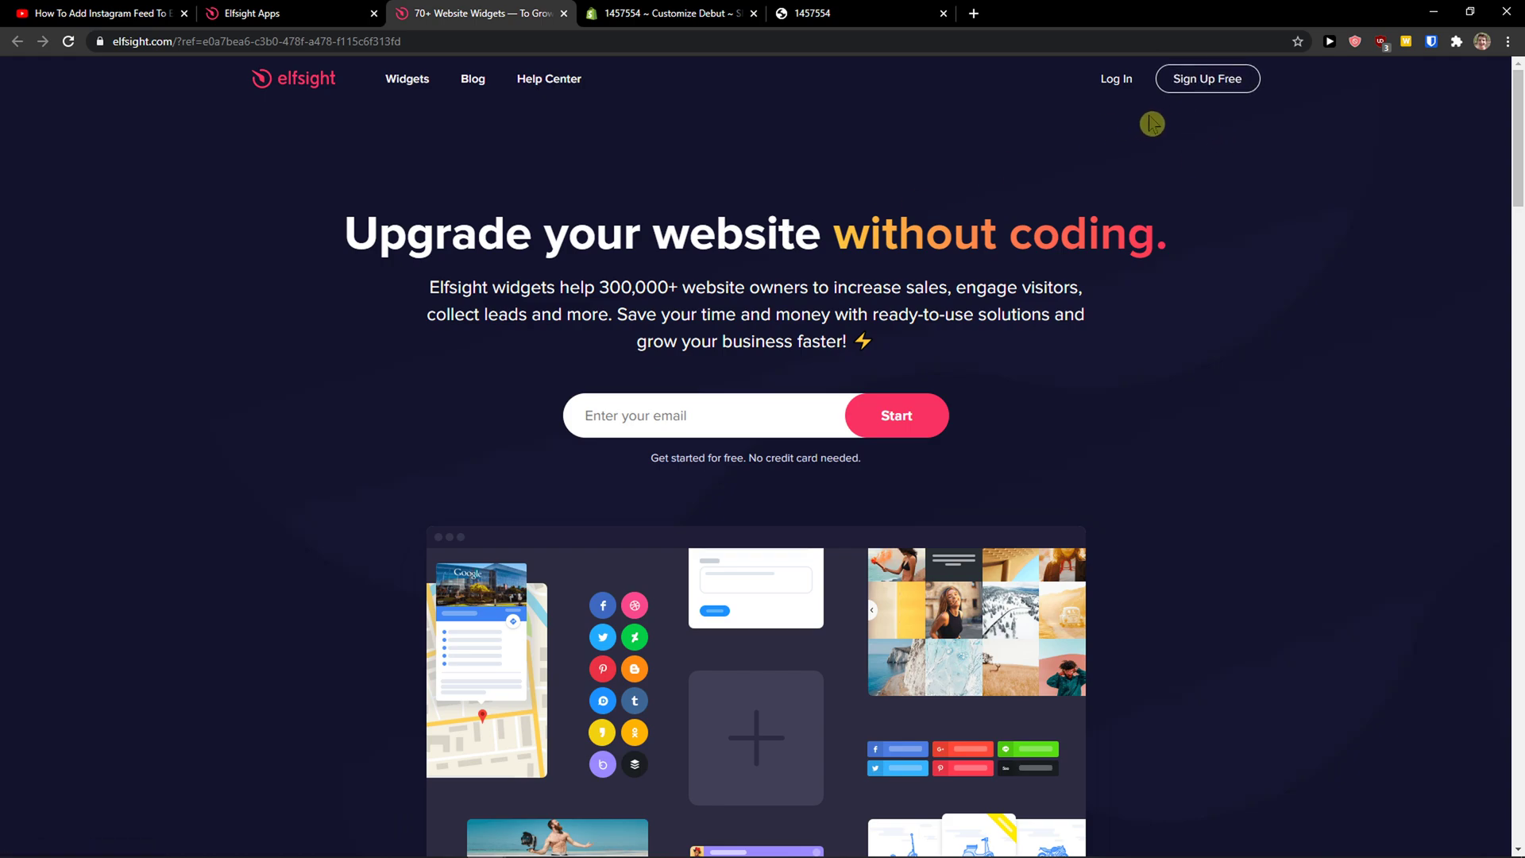
# Start Elfsight's Sign Up Free flow to reach the My applications dashboard.
pyautogui.click(1188, 89)
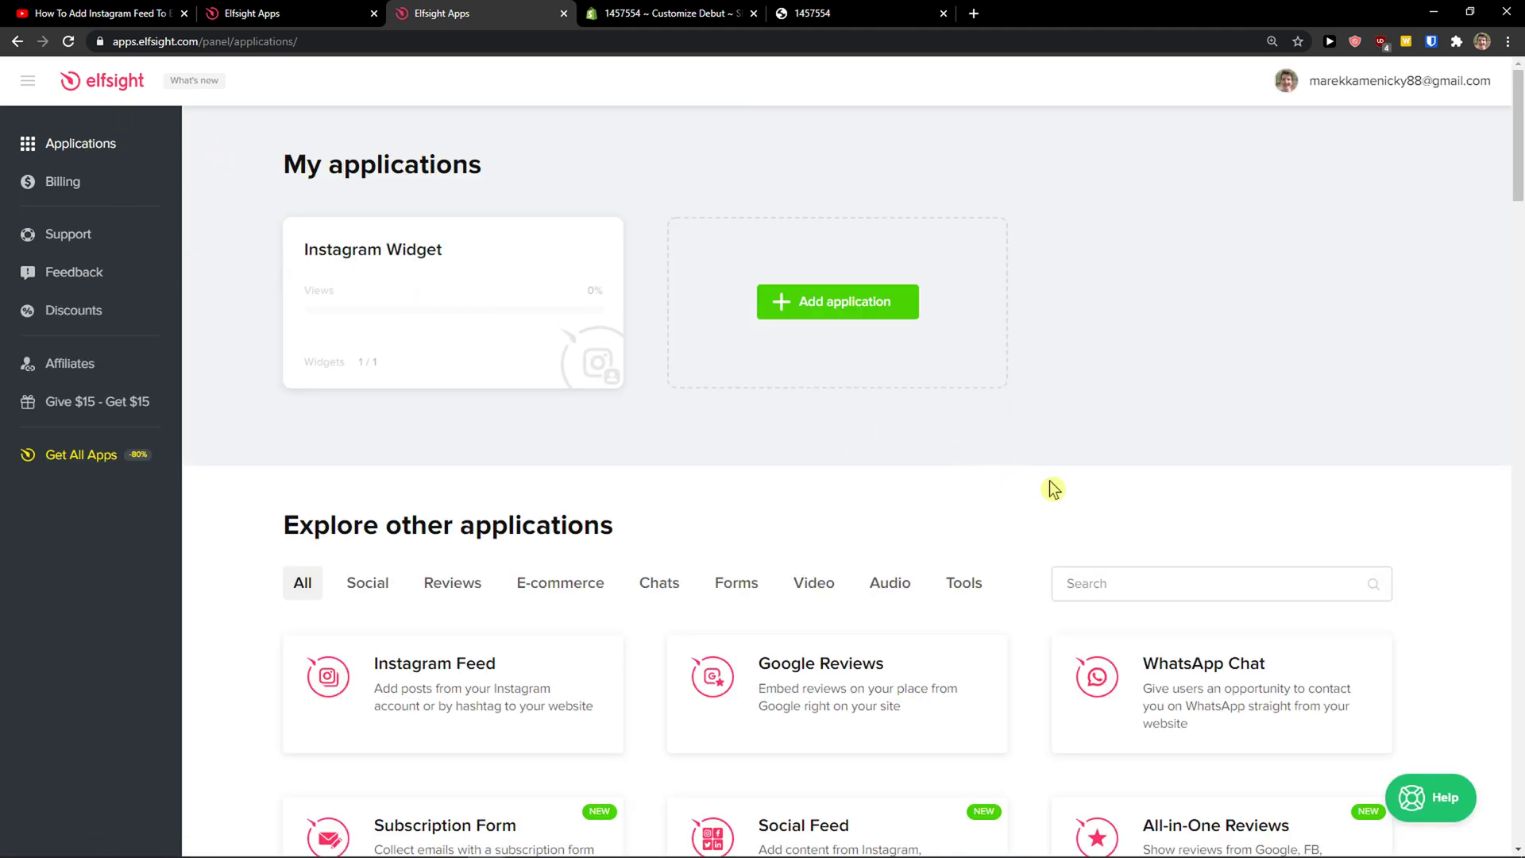
# Search the applications for 'amazon' and create a new Amazon Reviews widget.
pyautogui.click(1134, 592)
pyautogui.write('a')
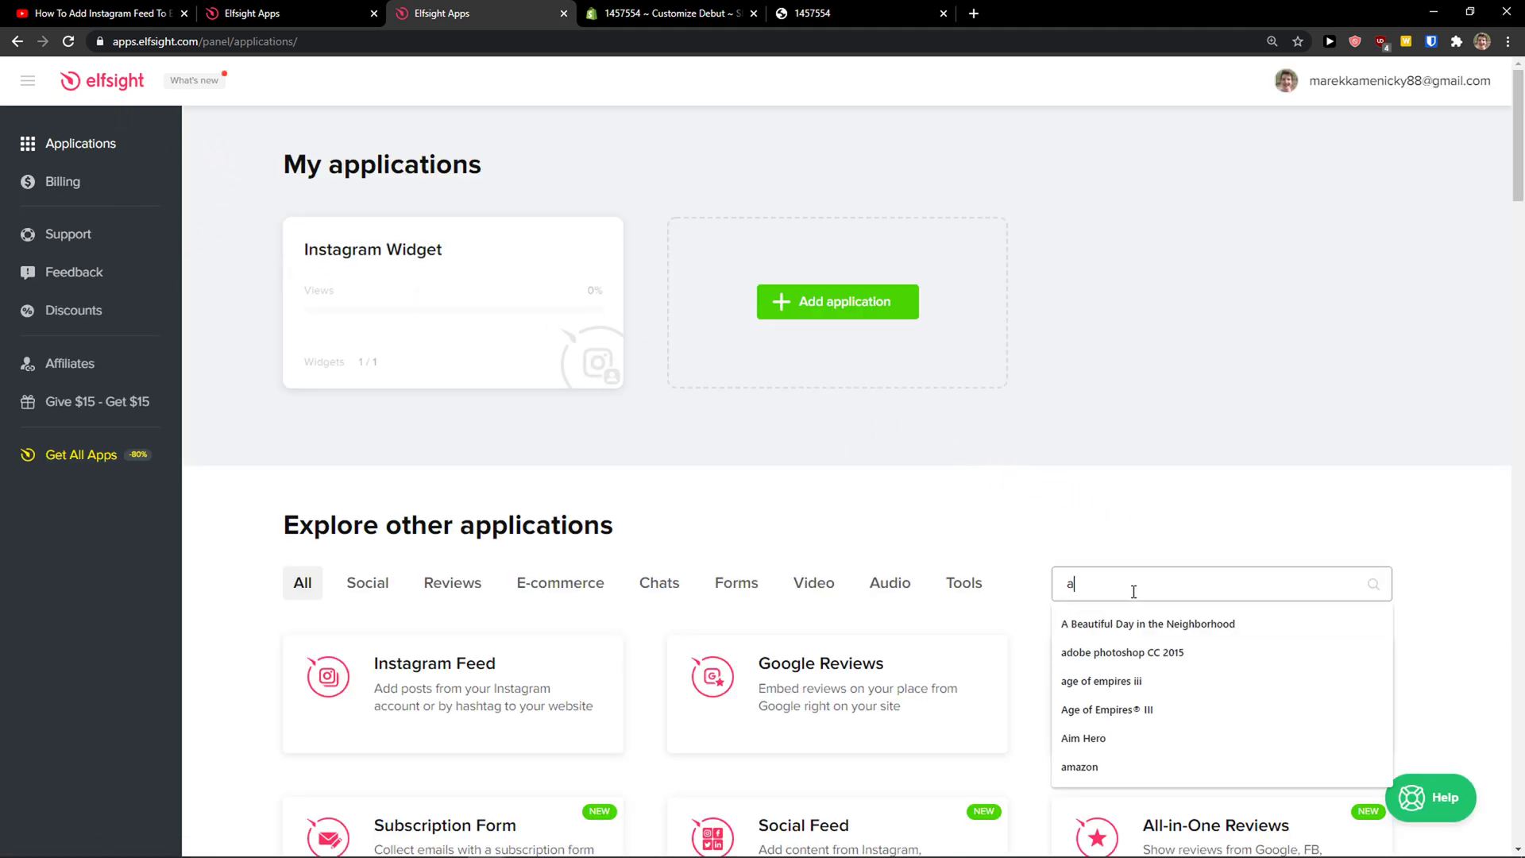
pyautogui.write('mazon')
pyautogui.scroll(-1, 531, 364)
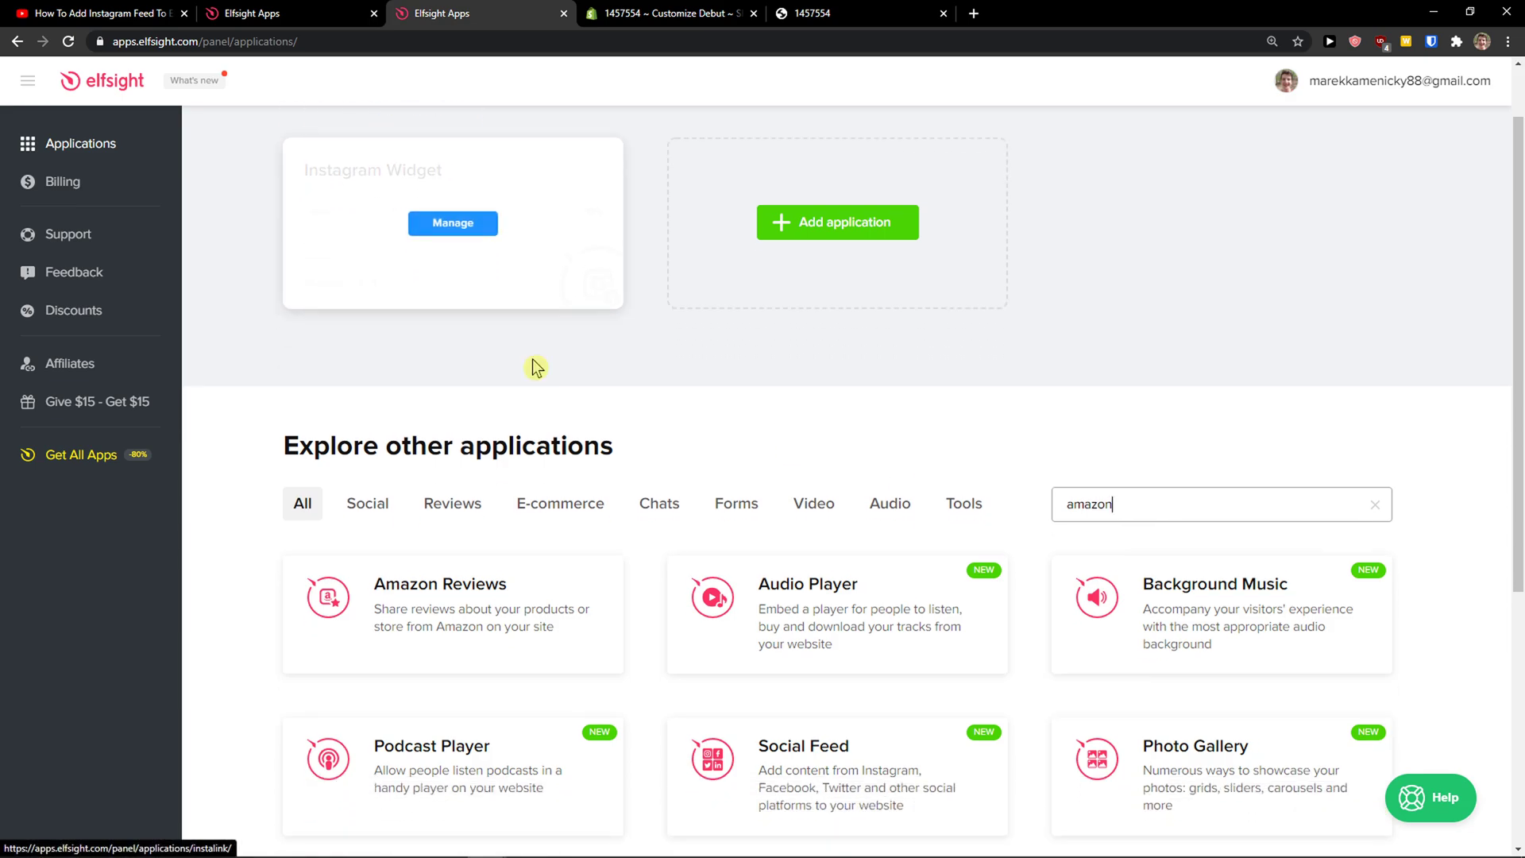
pyautogui.scroll(-2, 476, 459)
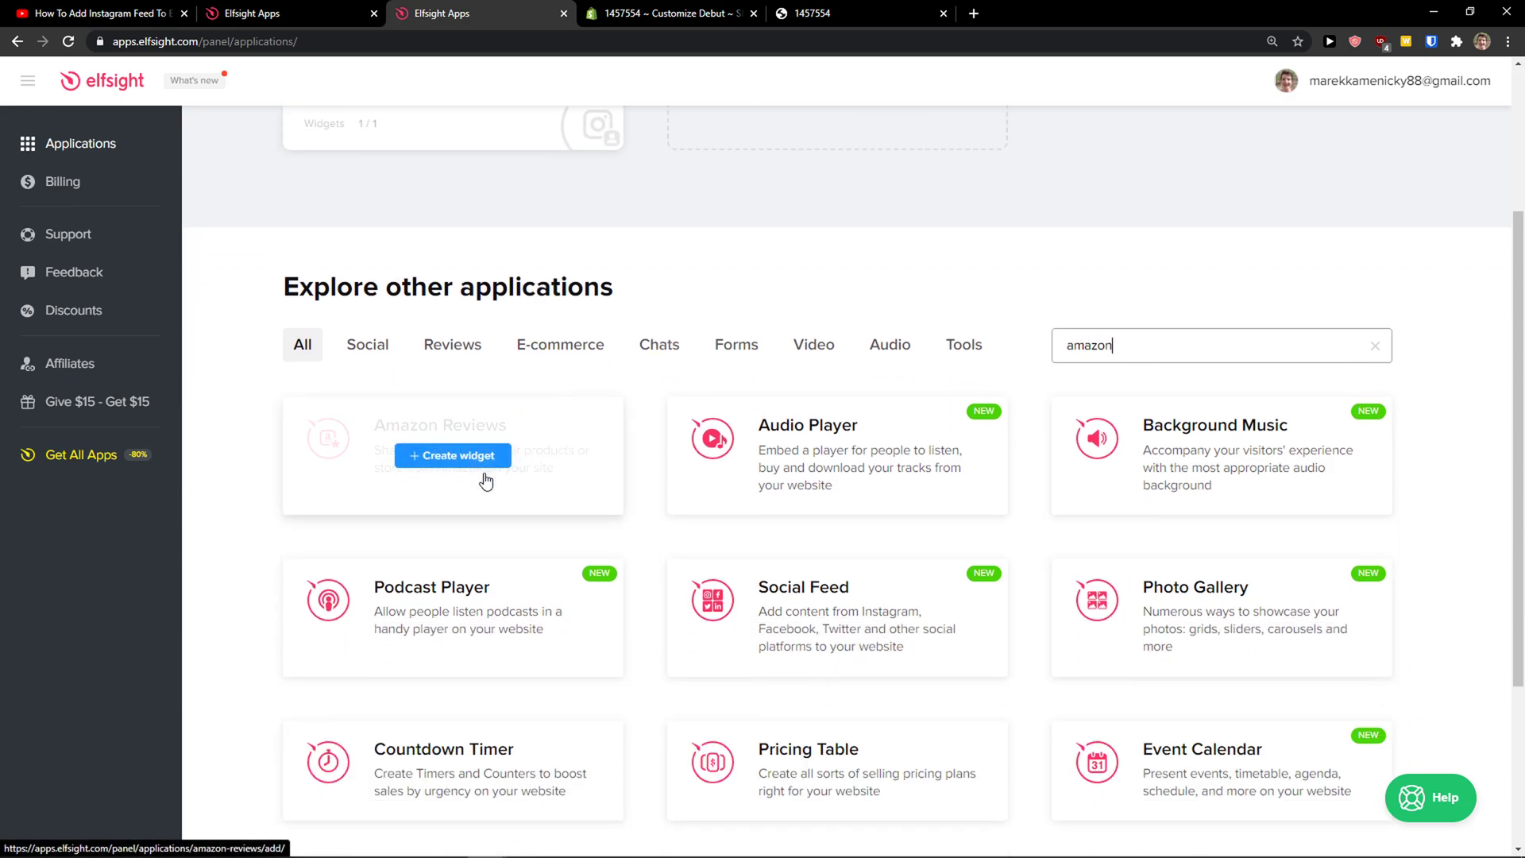
pyautogui.click(486, 482)
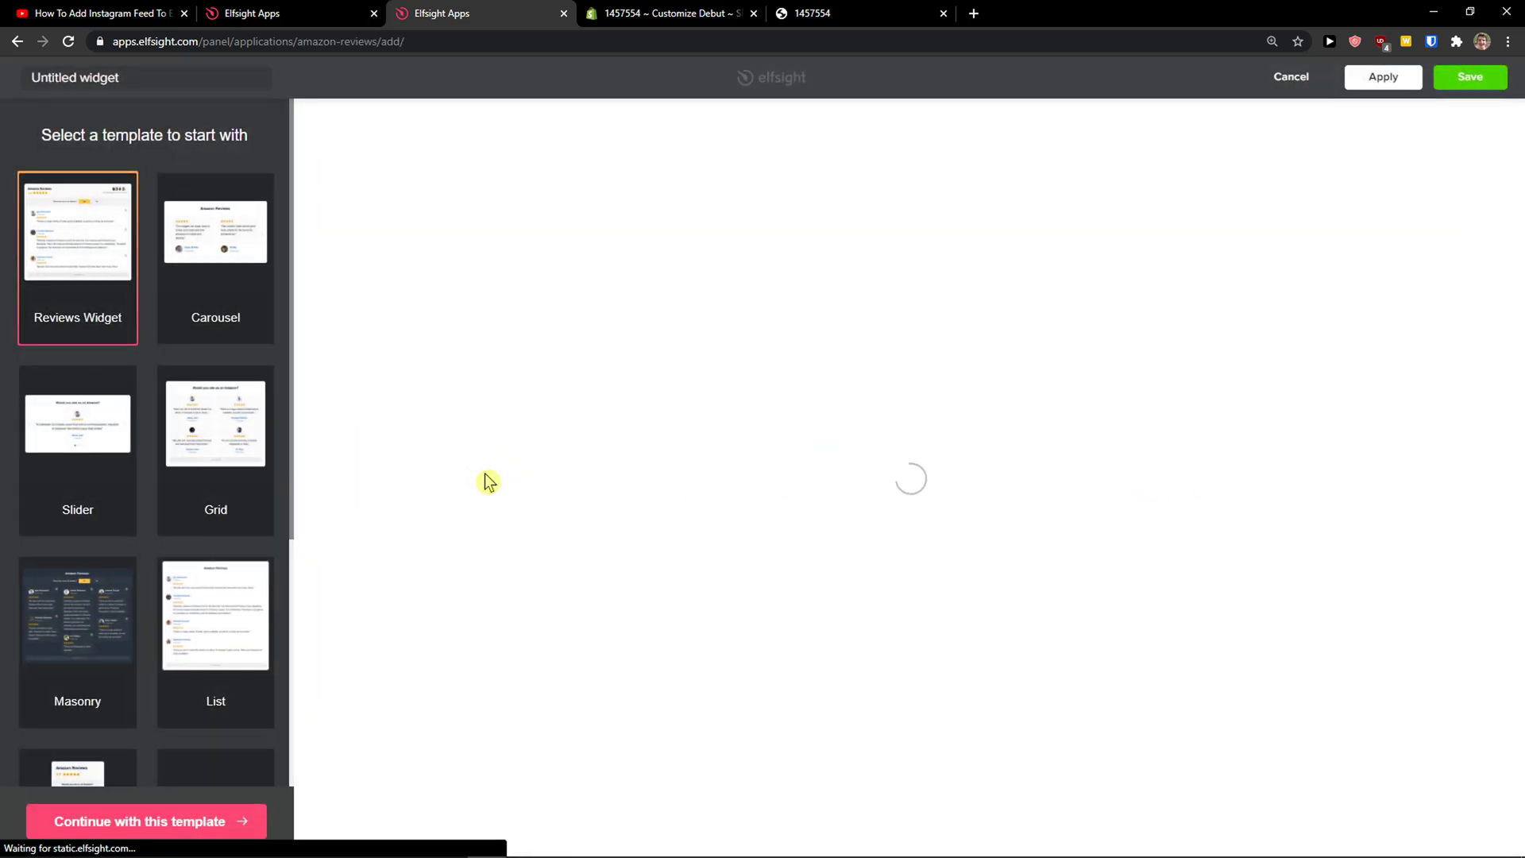
# Preview the Carousel, Slider, Grid and Masonry templates.
pyautogui.click(219, 338)
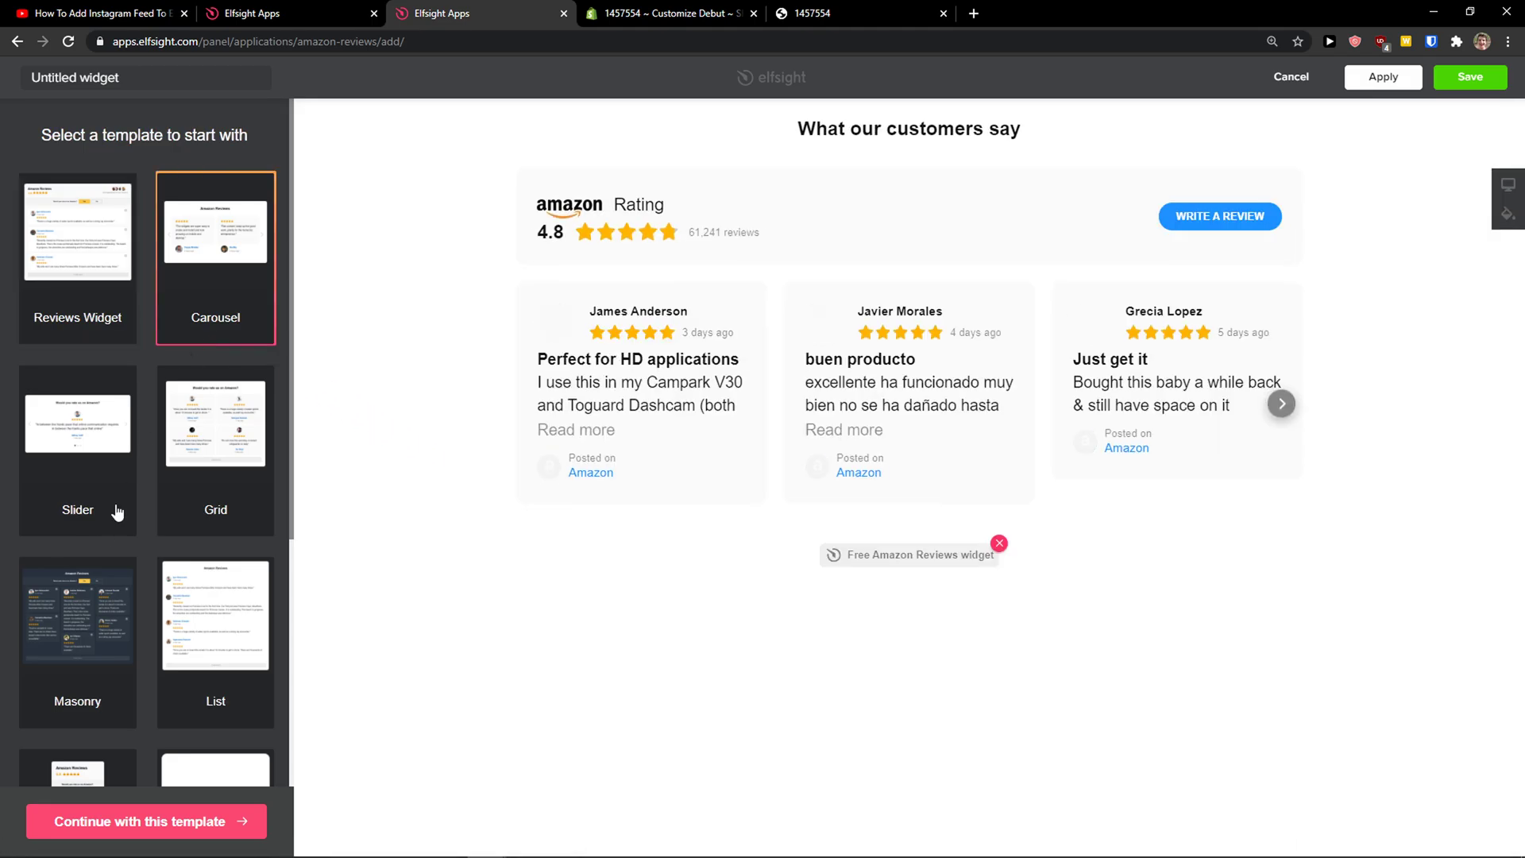
pyautogui.click(104, 532)
pyautogui.click(204, 534)
pyautogui.scroll(-2, 40, 556)
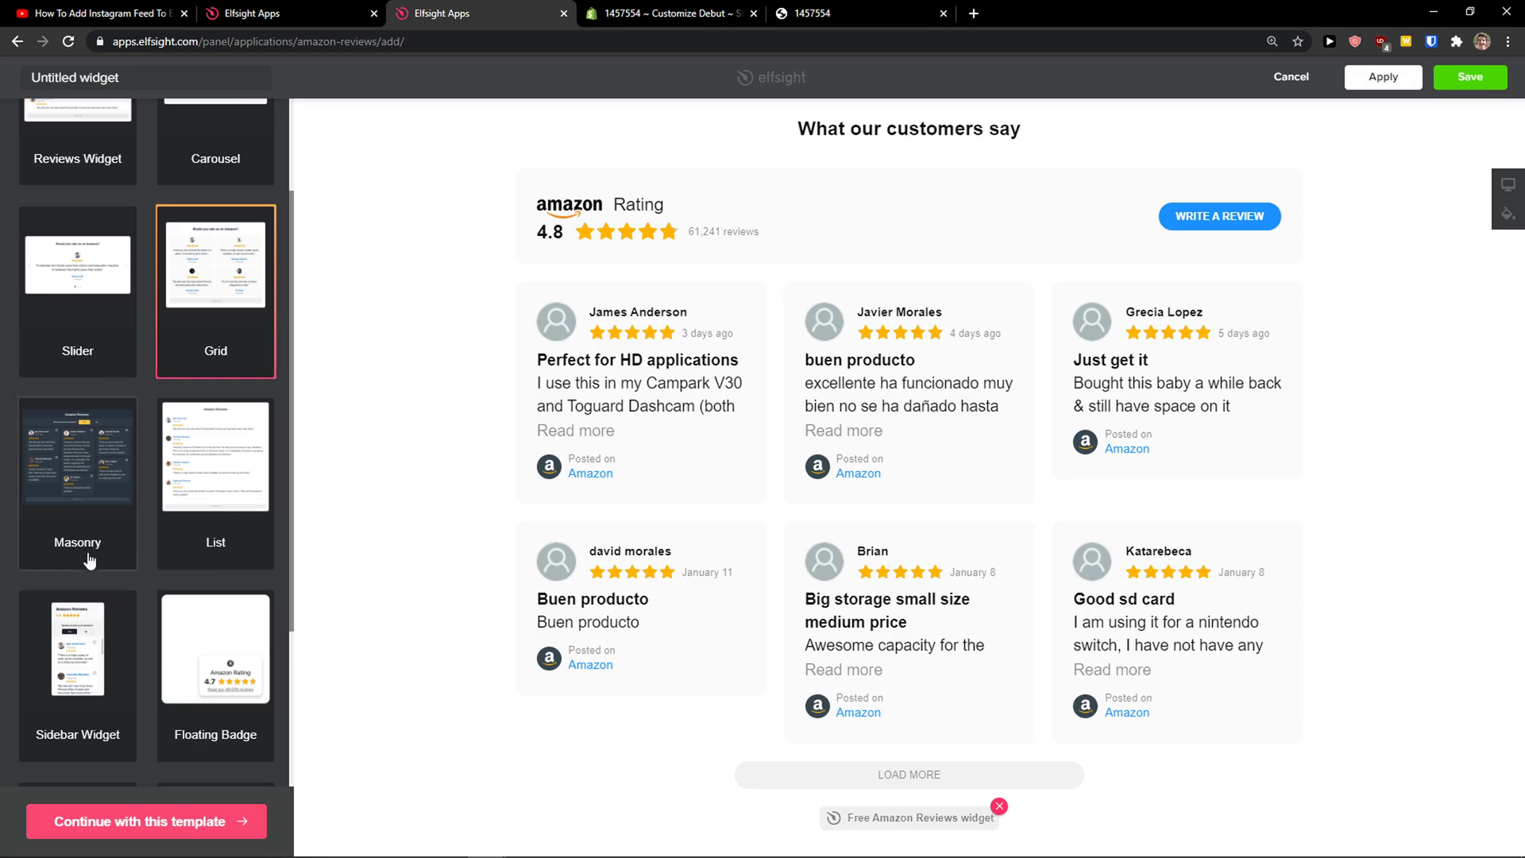
pyautogui.click(41, 555)
pyautogui.scroll(2, 151, 331)
# Preview the Reviews Widget and Rating Badge templates.
pyautogui.click(103, 314)
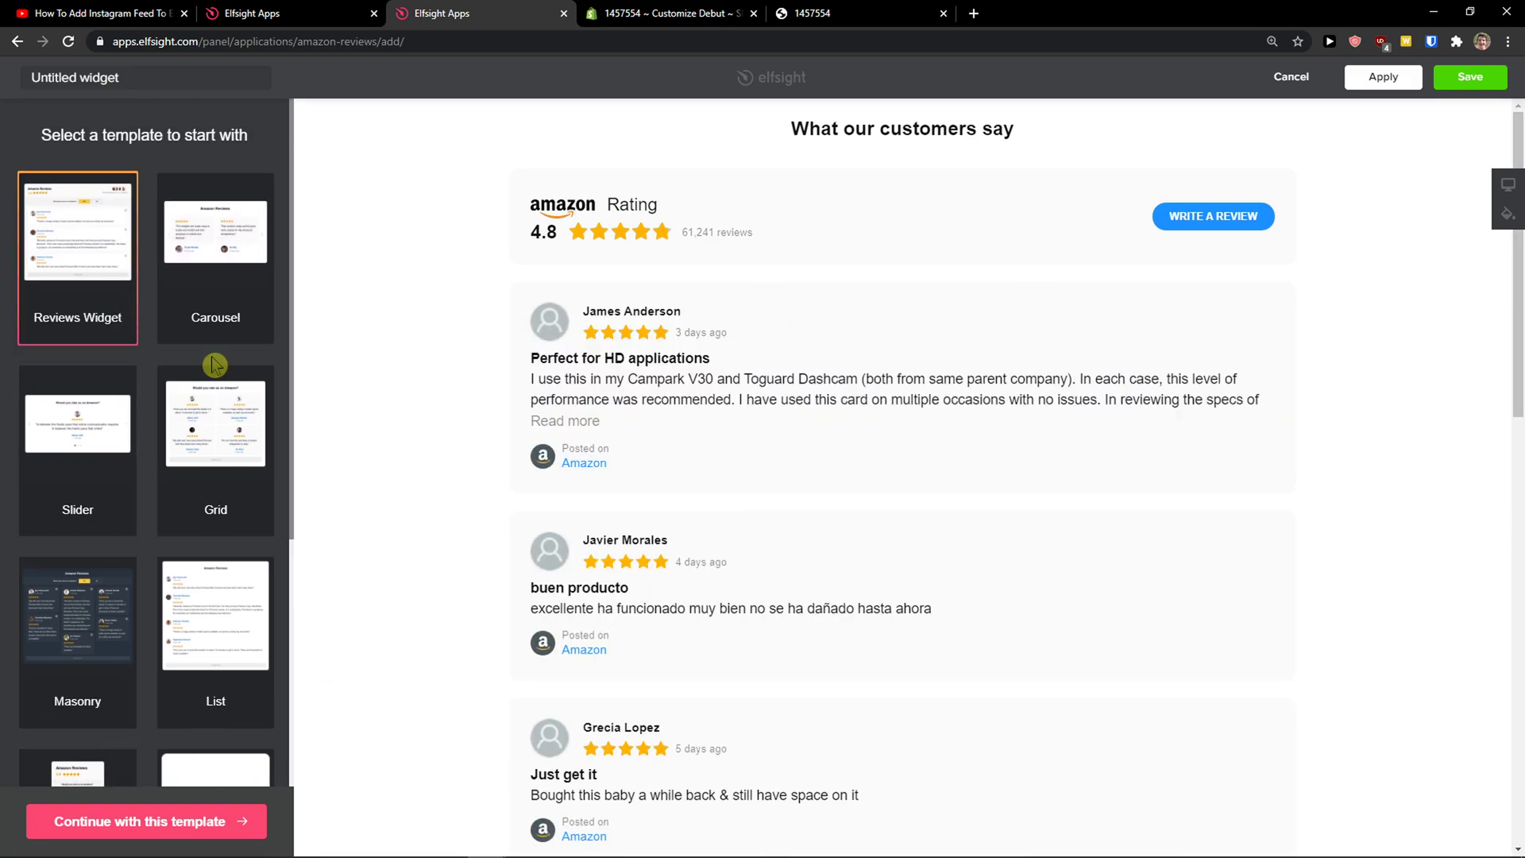
pyautogui.scroll(-1, 381, 494)
pyautogui.scroll(-4, 199, 548)
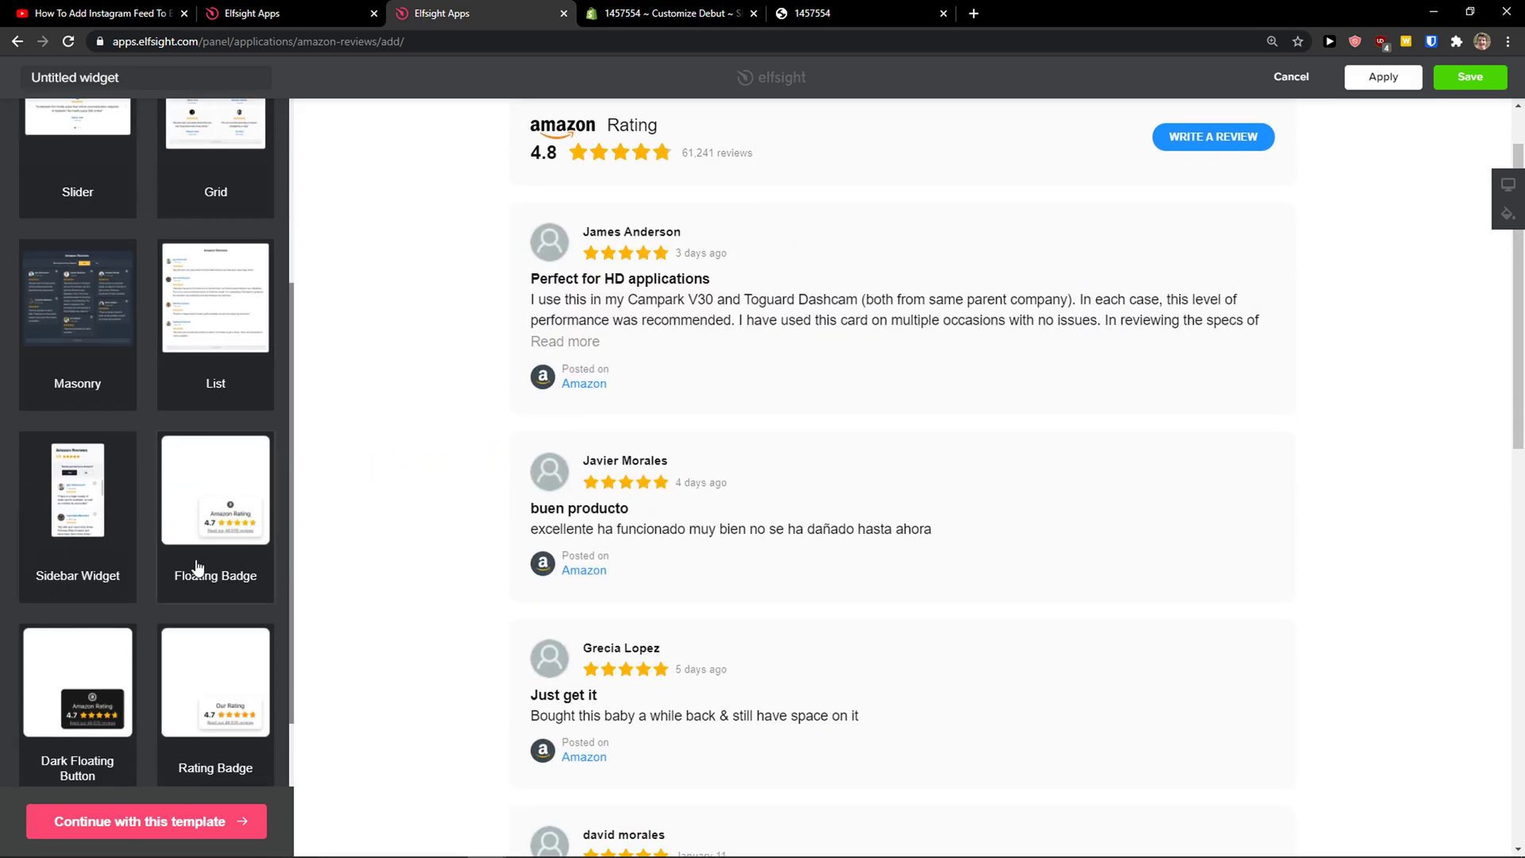
pyautogui.scroll(-3, 198, 567)
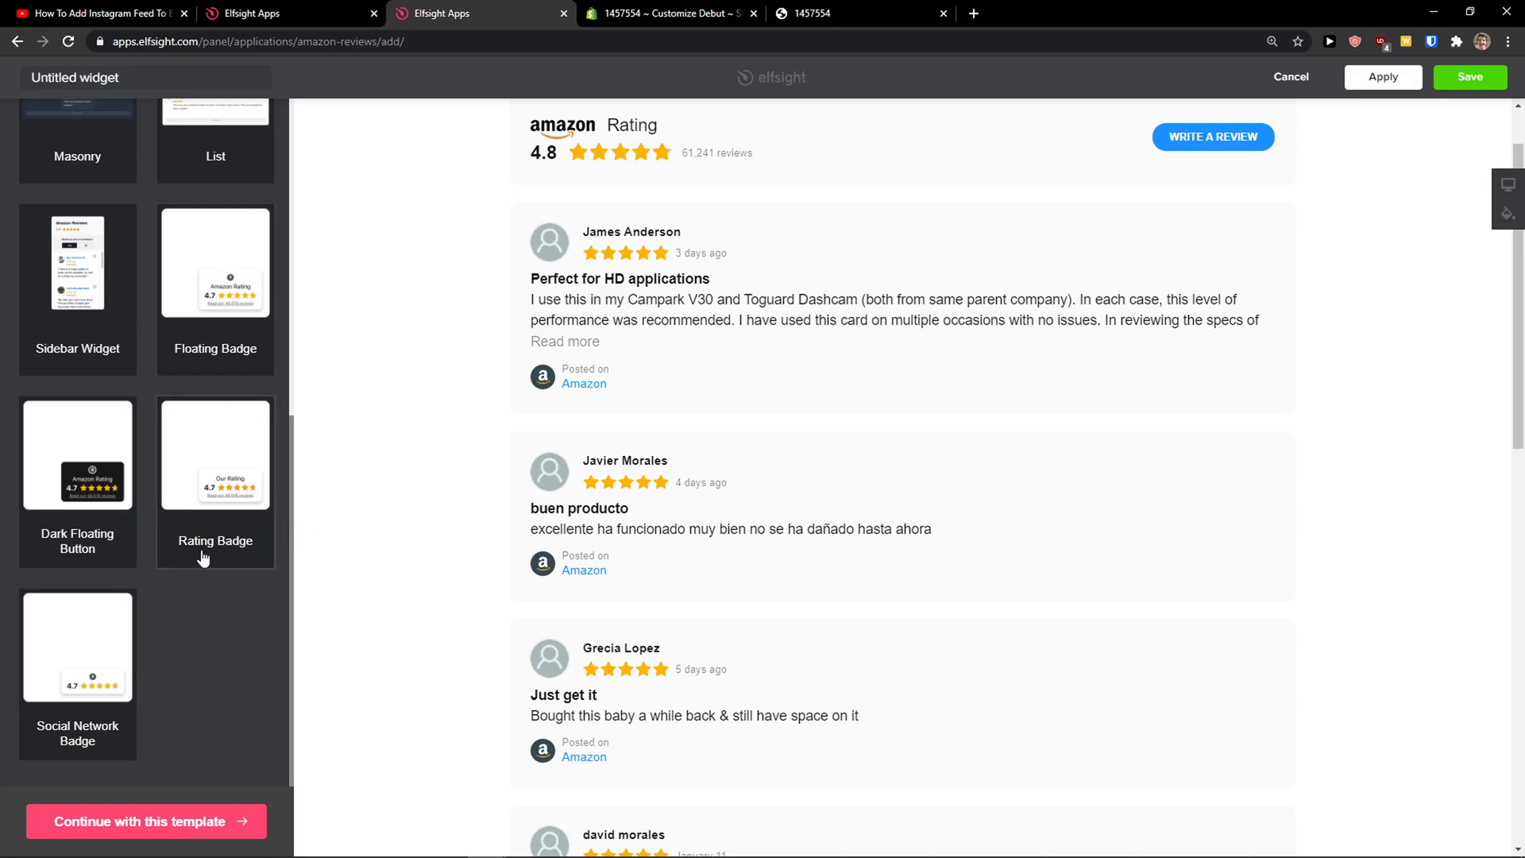
pyautogui.click(214, 558)
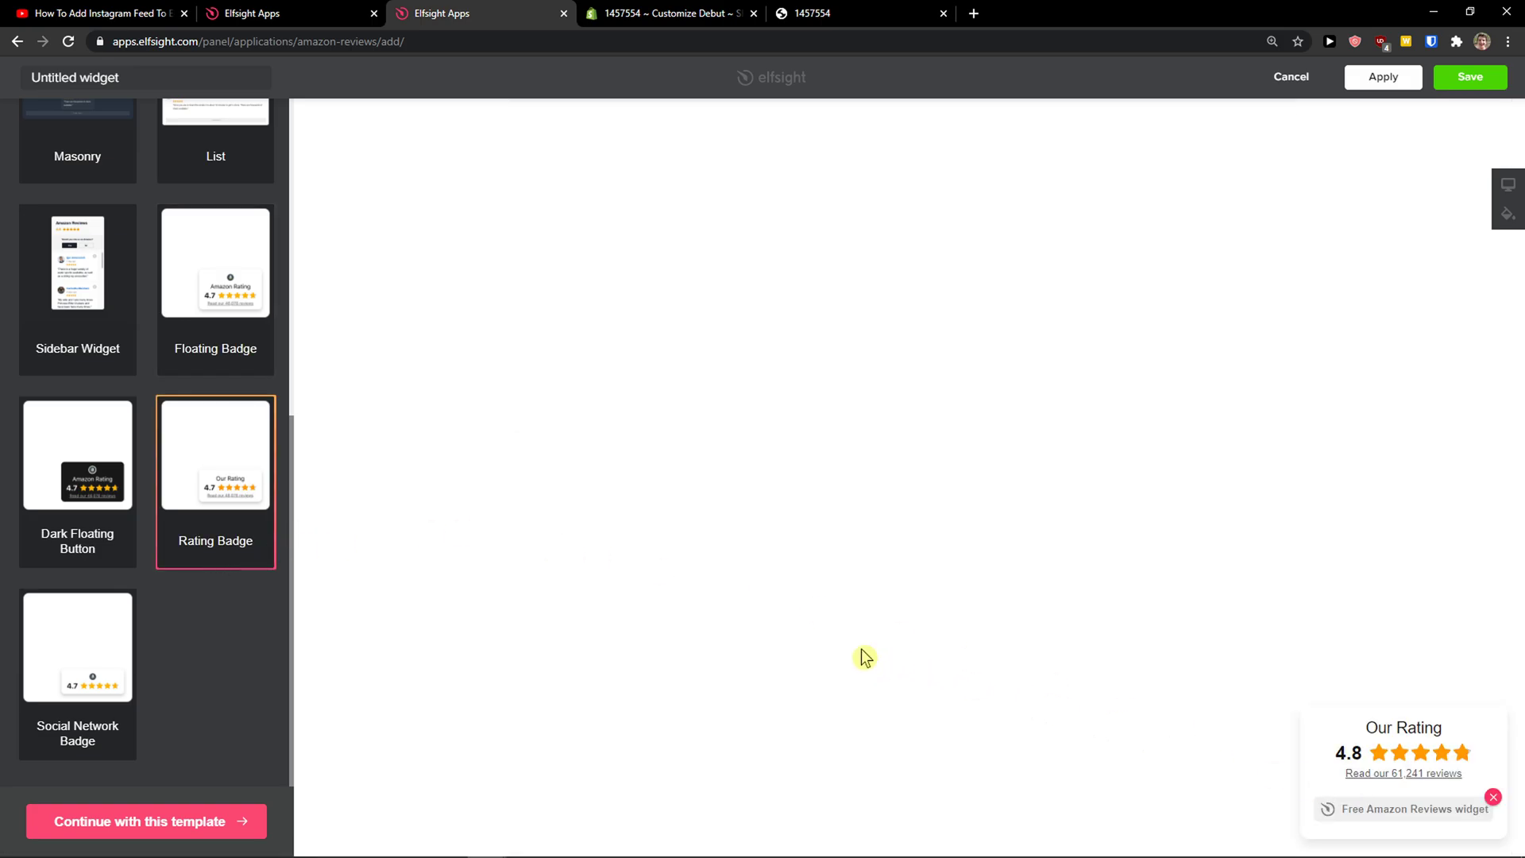
pyautogui.scroll(2, 135, 532)
pyautogui.scroll(5, 143, 523)
# Continue with the Reviews Widget template and select the Amazon product URL.
pyautogui.click(110, 306)
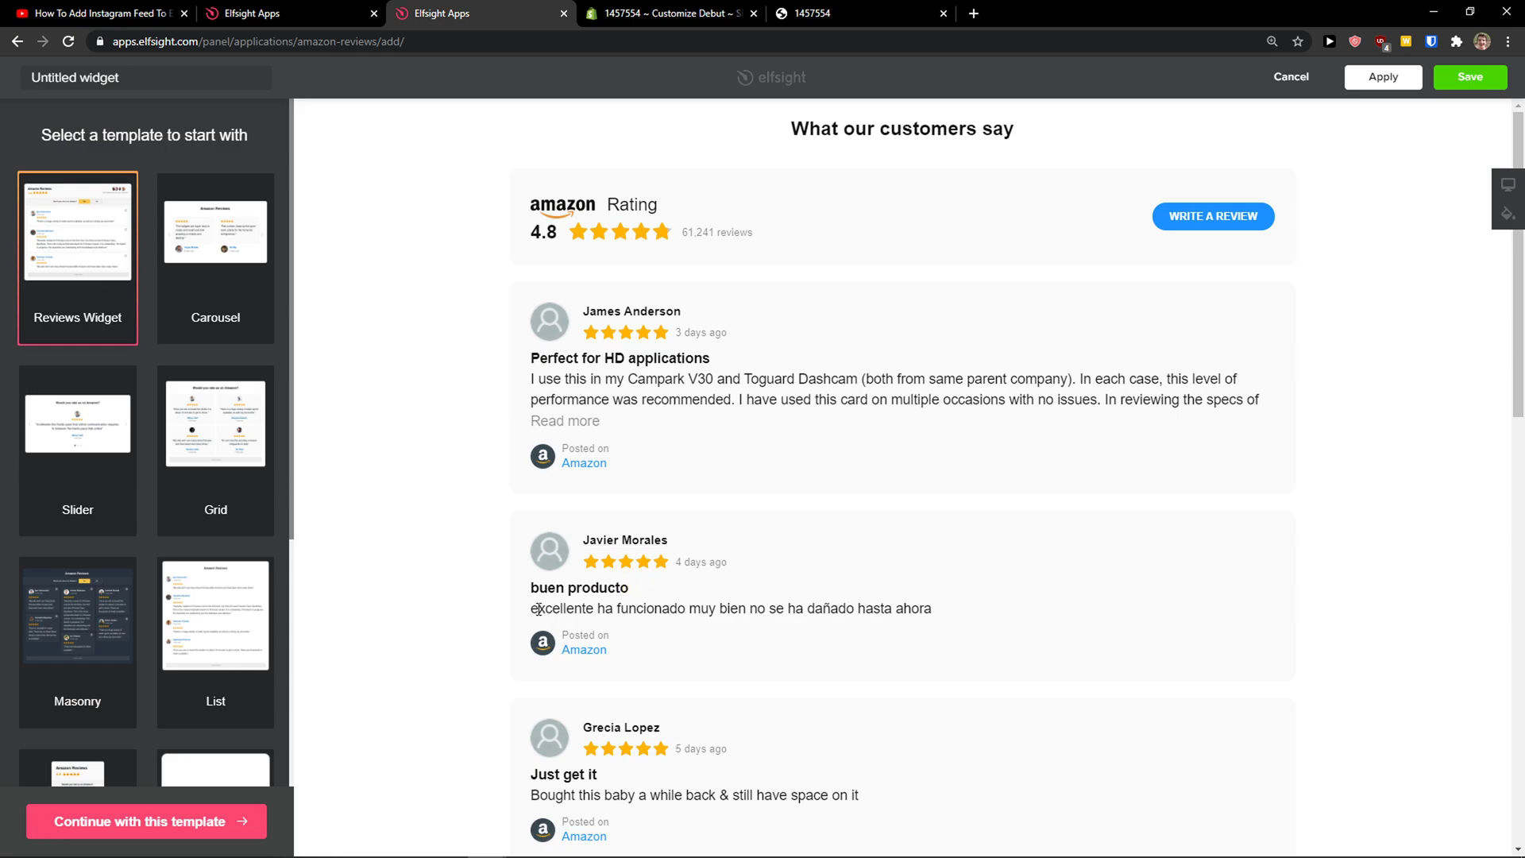
pyautogui.click(238, 820)
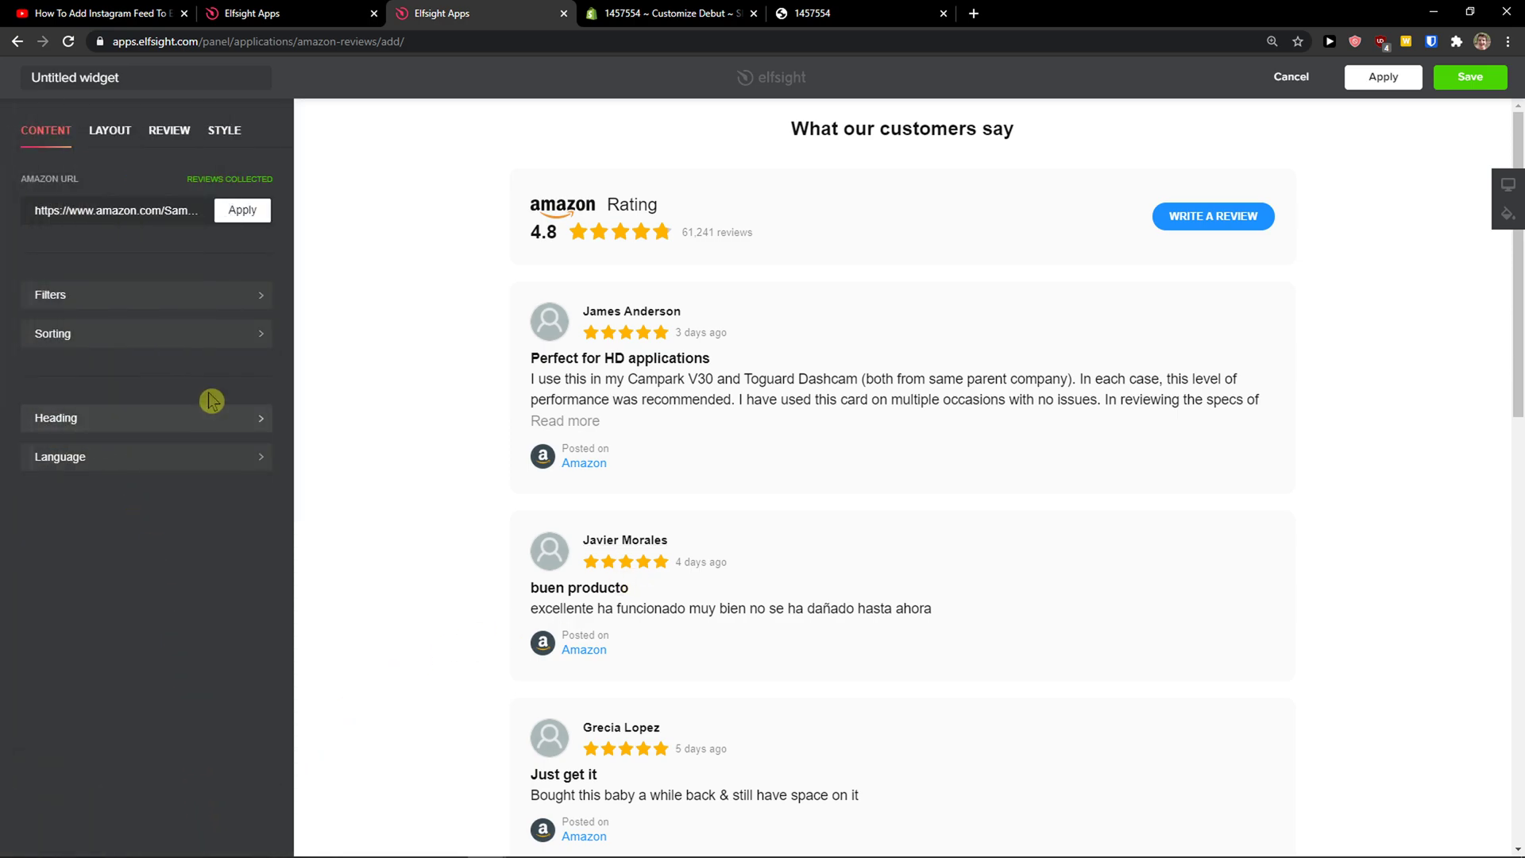
pyautogui.moveTo(46, 204)
pyautogui.mouseDown()
pyautogui.moveTo(342, 258)
pyautogui.moveTo(287, 245)
pyautogui.mouseUp()
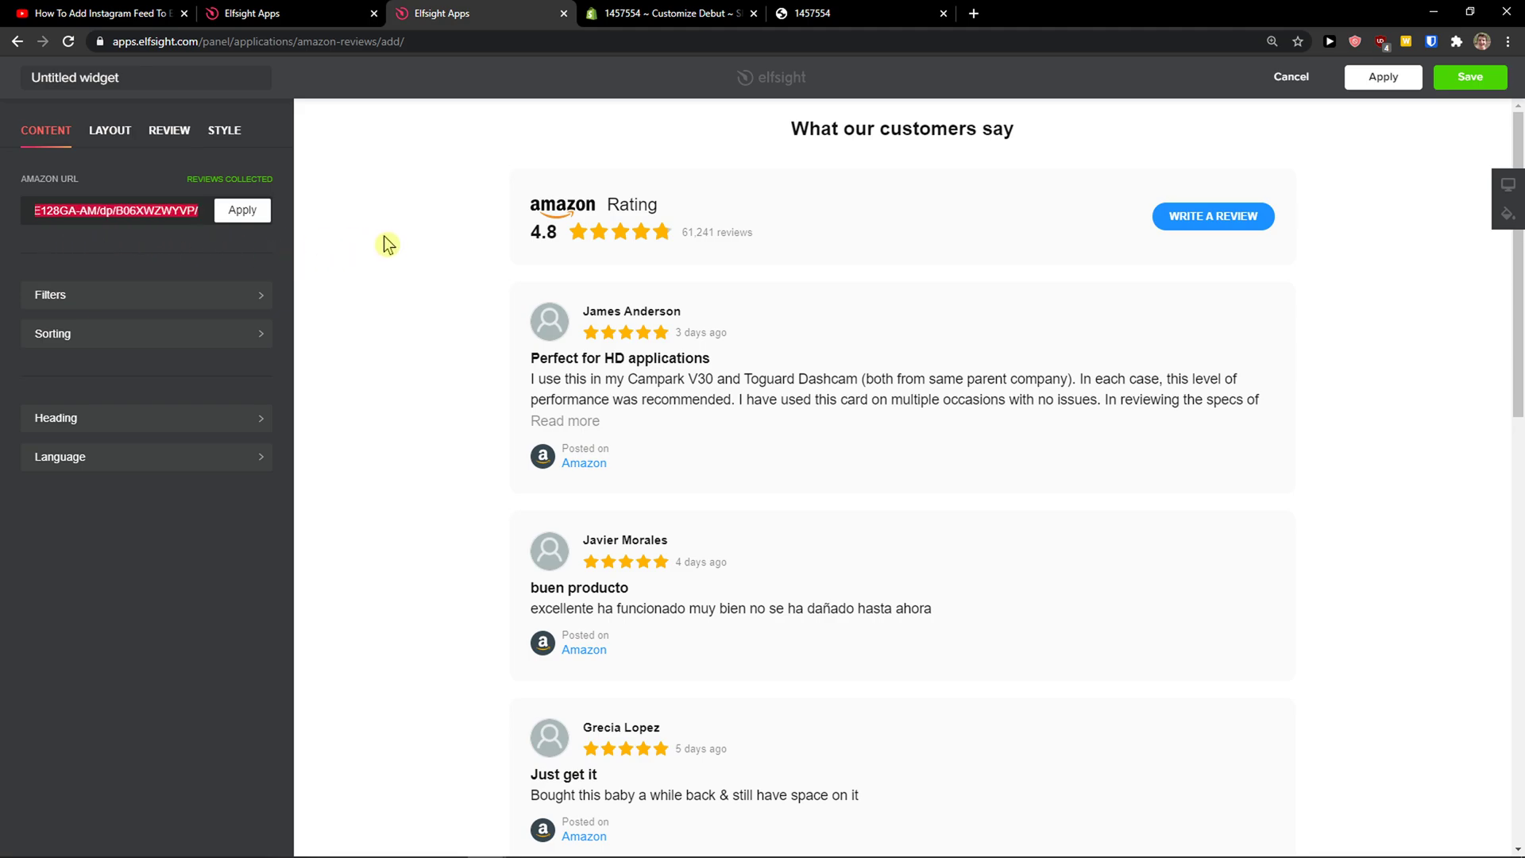
# Set the review filter's minimum rating to five stars.
pyautogui.click(211, 298)
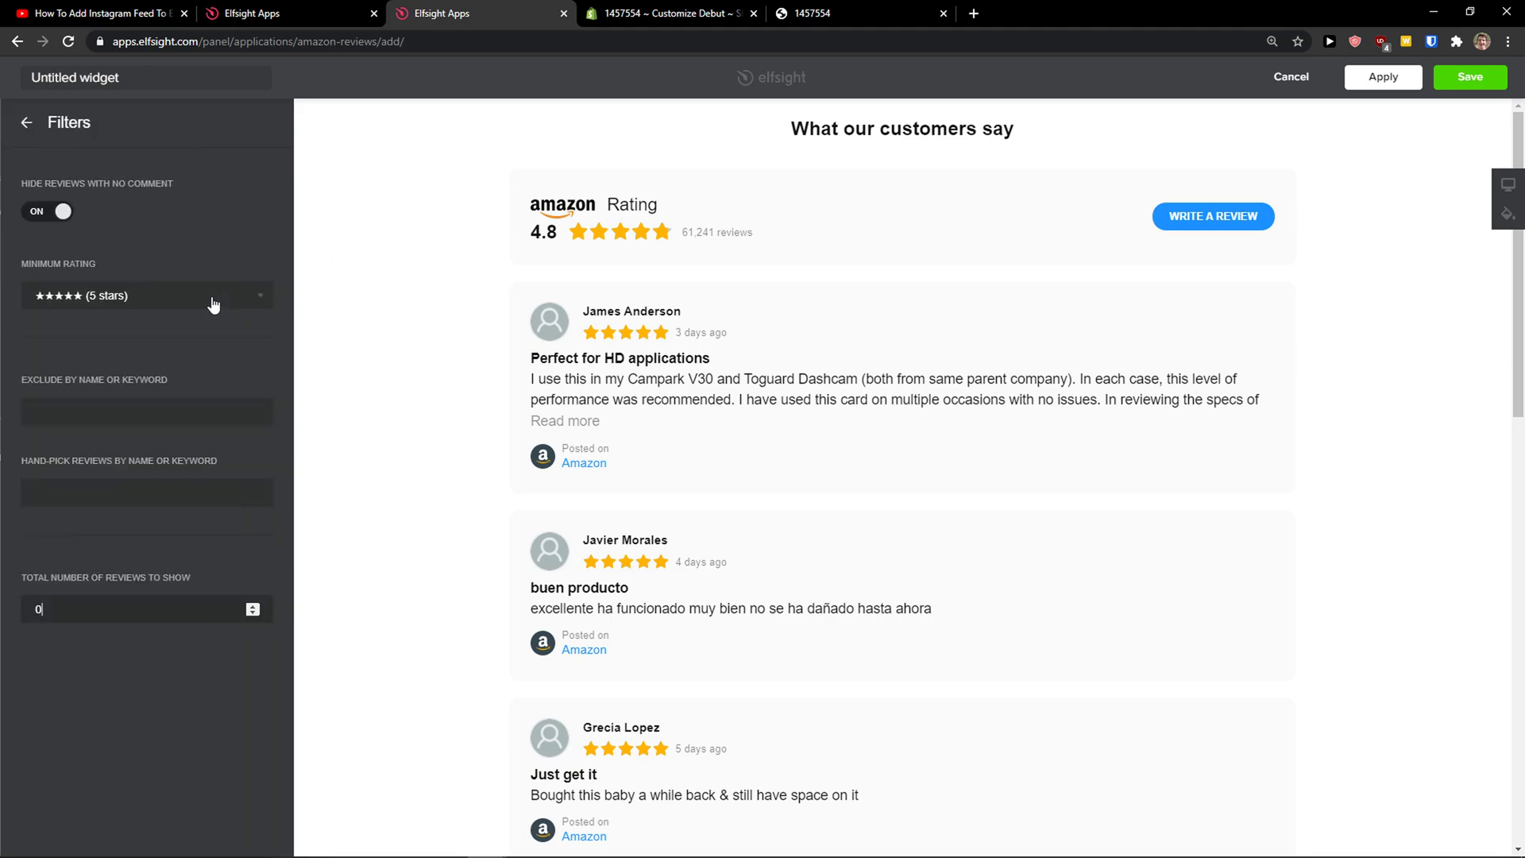
pyautogui.click(126, 302)
pyautogui.click(99, 350)
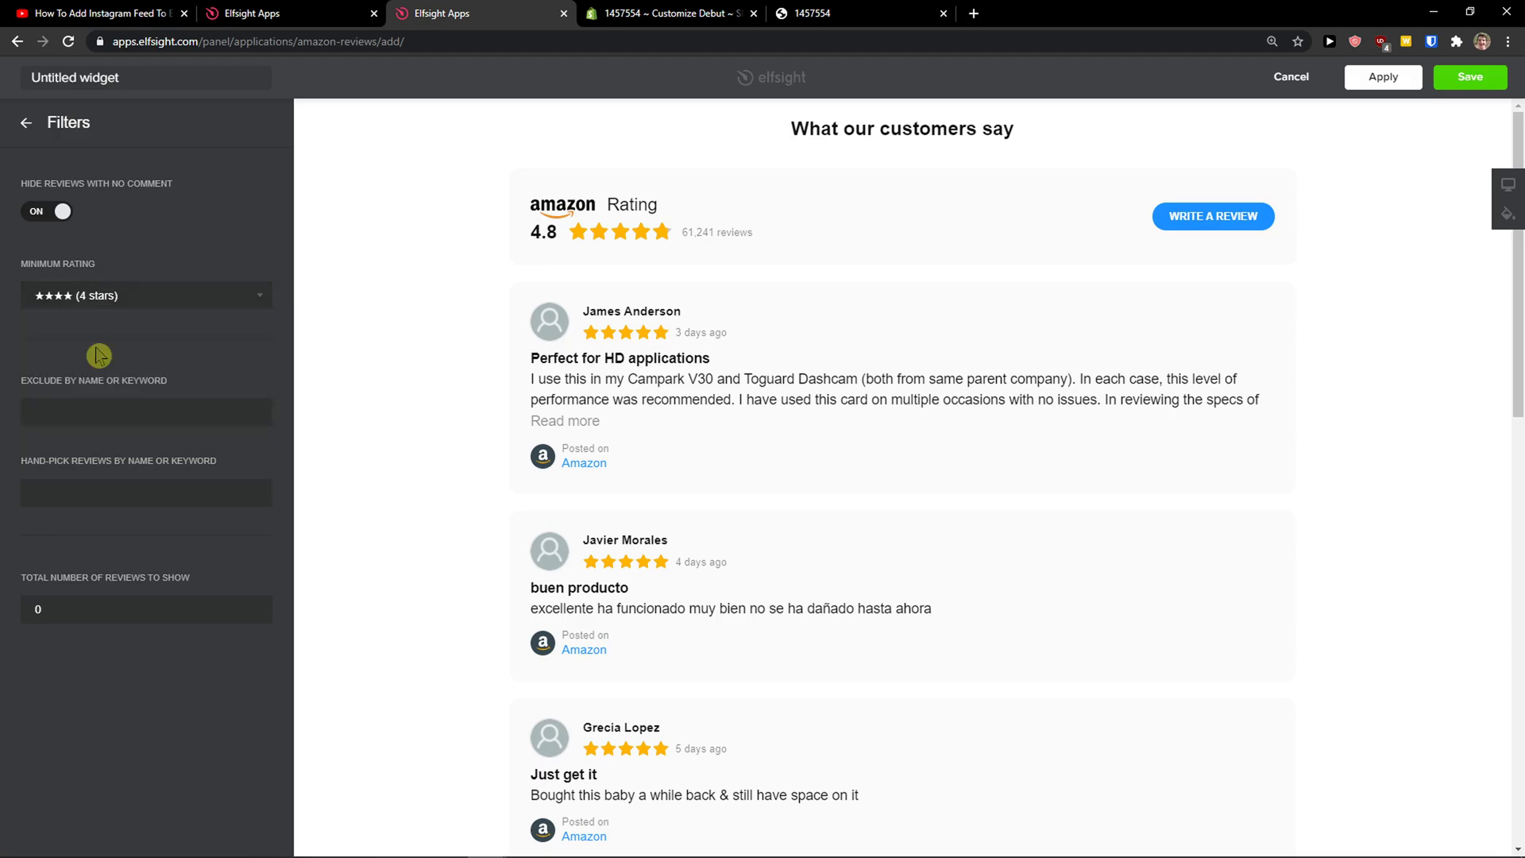
pyautogui.click(119, 296)
pyautogui.click(122, 333)
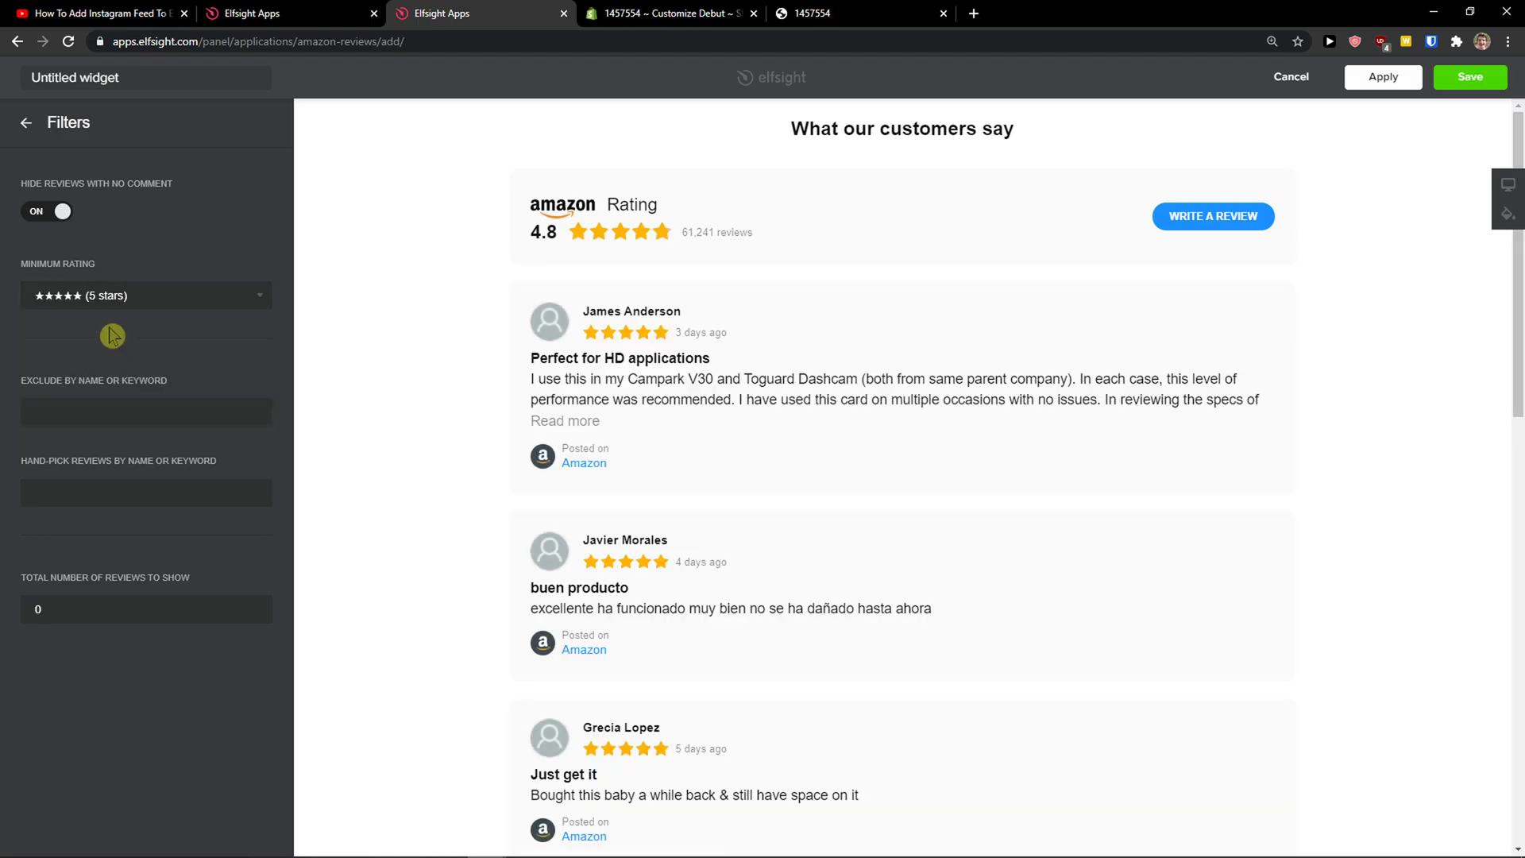
# Limit the total number of reviews shown to 4.
pyautogui.moveTo(26, 585); pyautogui.dragTo(97, 587)
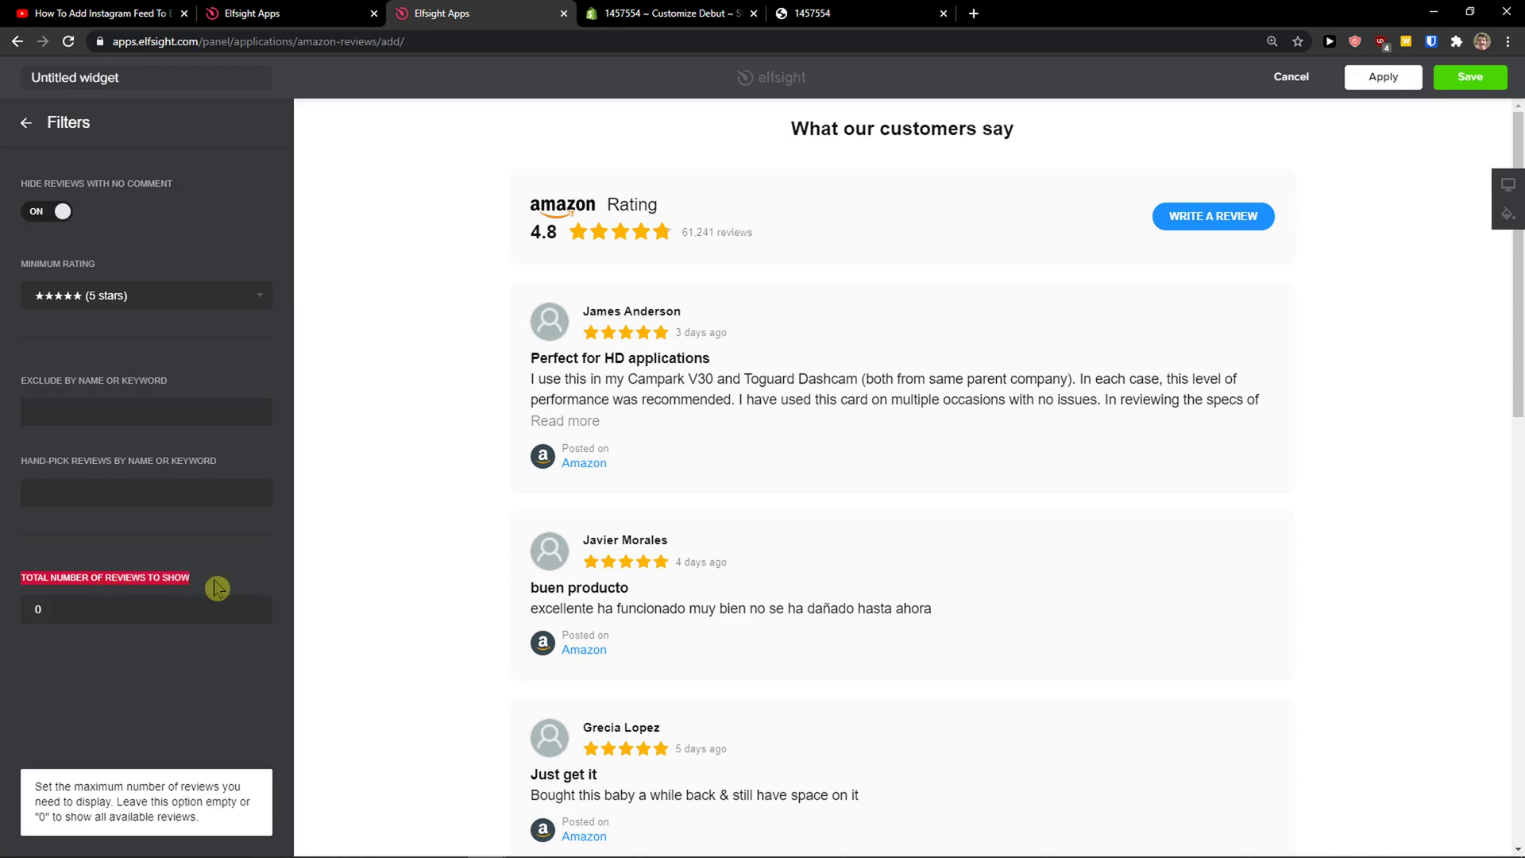
pyautogui.click(158, 605)
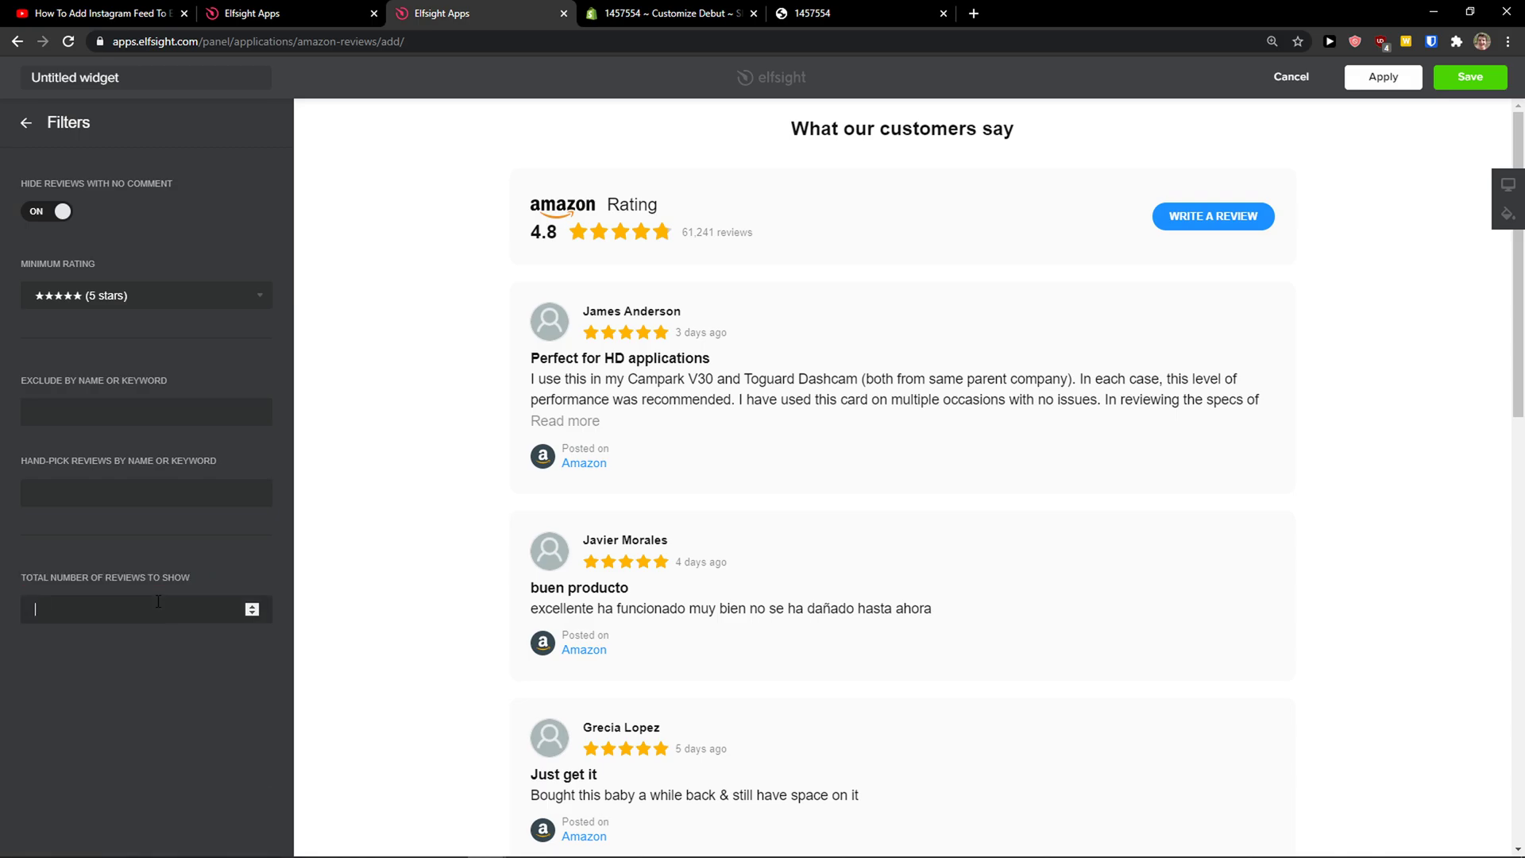
pyautogui.write('4')
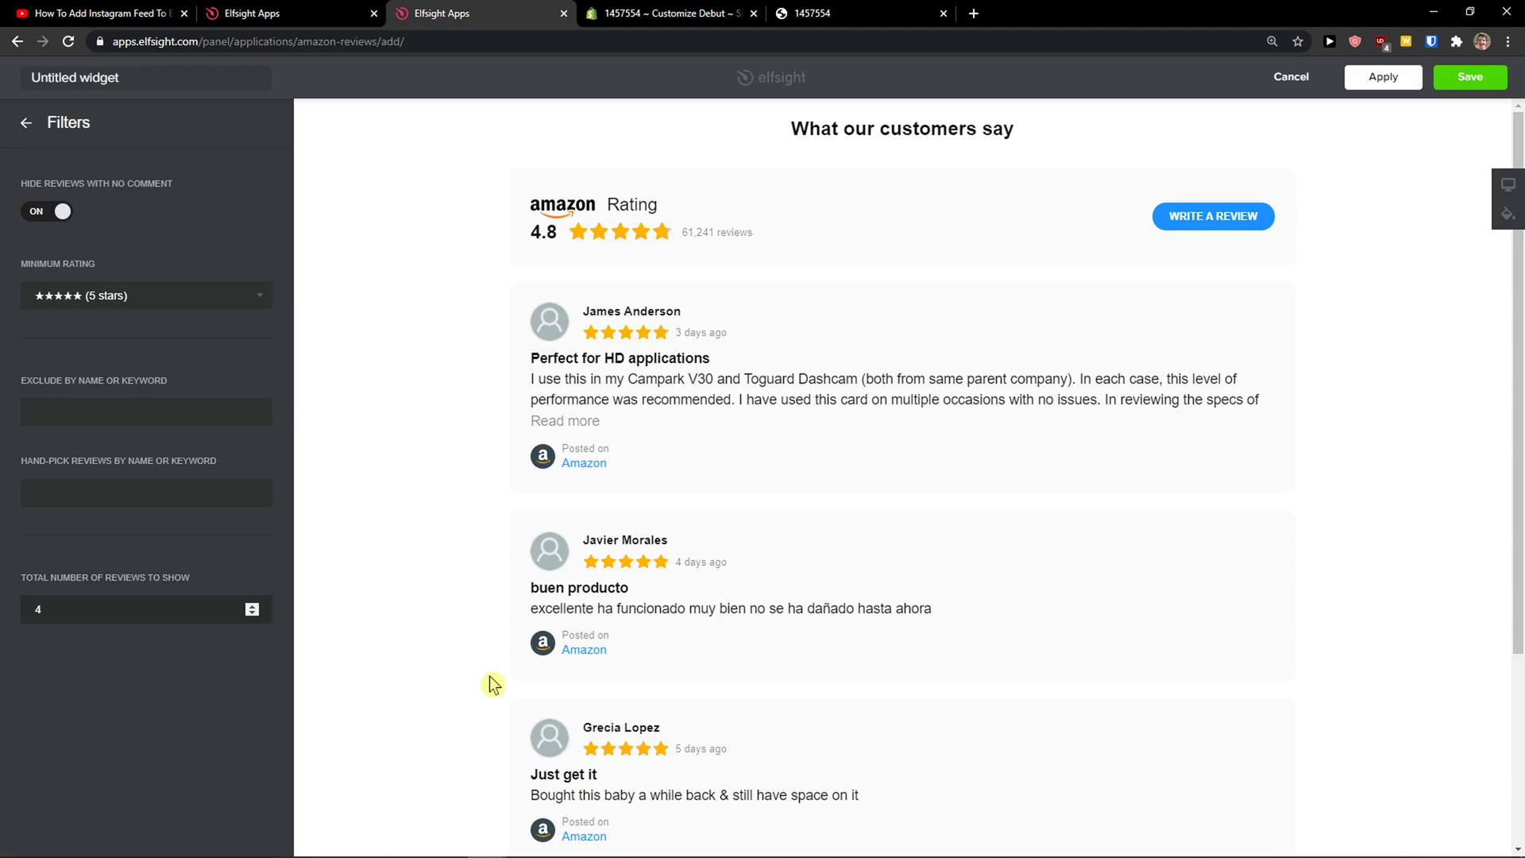
pyautogui.scroll(-3, 489, 677)
pyautogui.scroll(1, 608, 612)
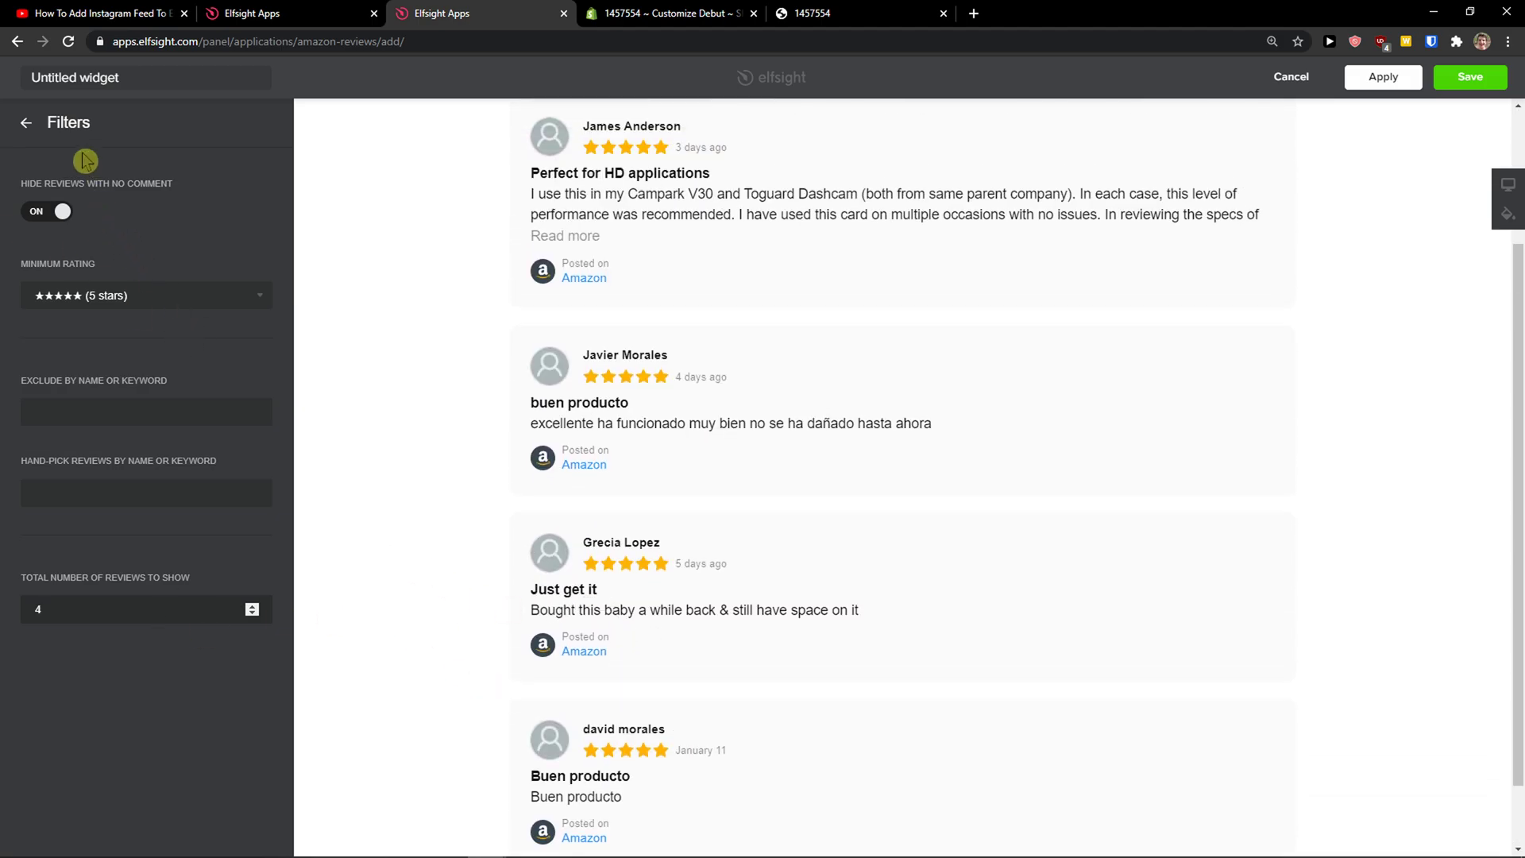
pyautogui.click(48, 126)
# Check the Sorting (most recent first), Heading and Language settings, leaving them unchanged.
pyautogui.click(124, 334)
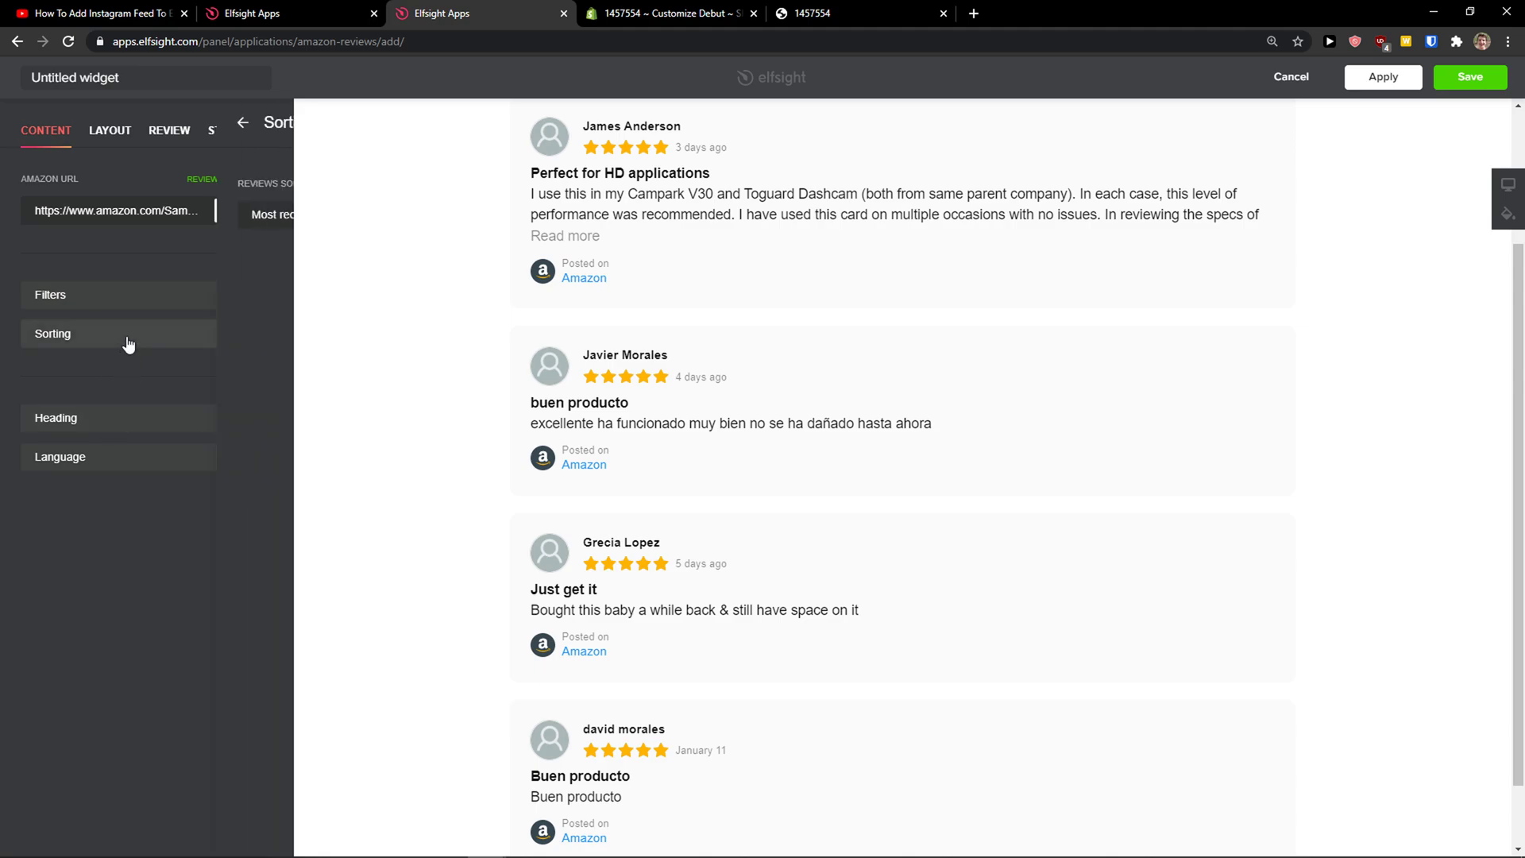
pyautogui.click(75, 215)
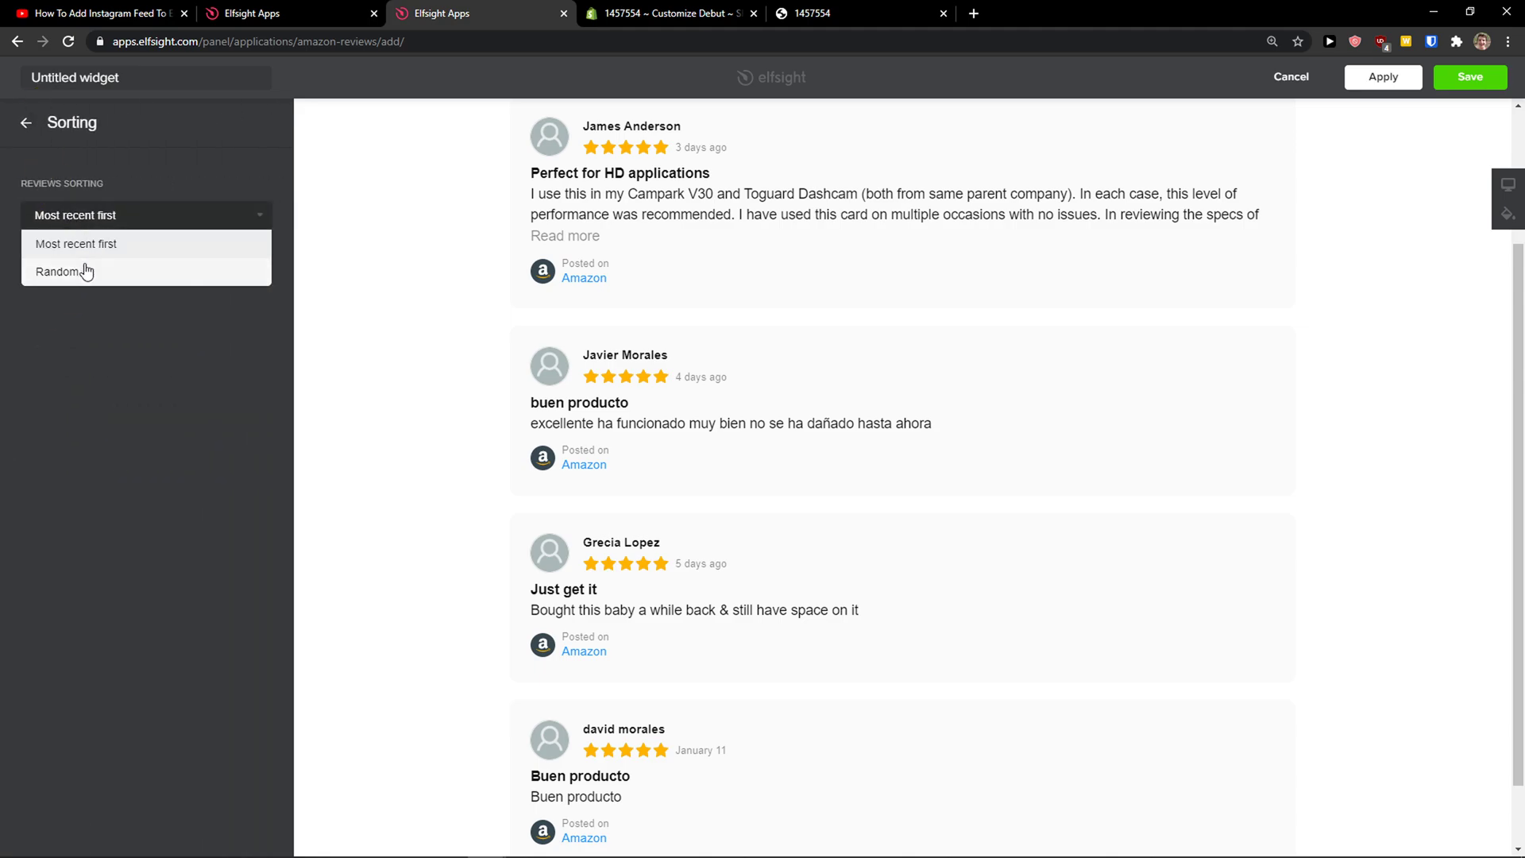
pyautogui.click(28, 137)
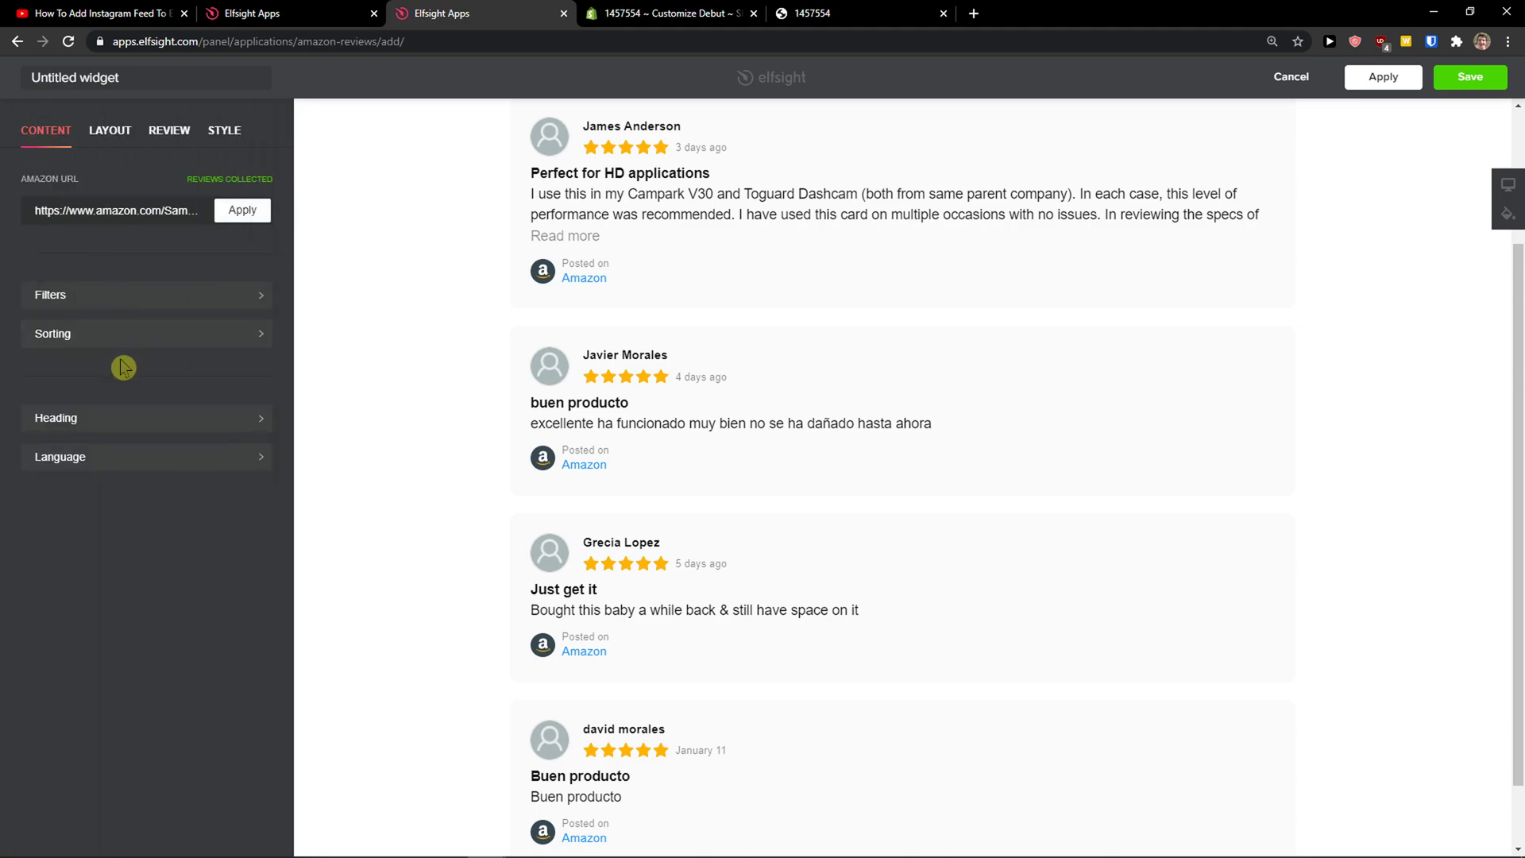
pyautogui.click(123, 421)
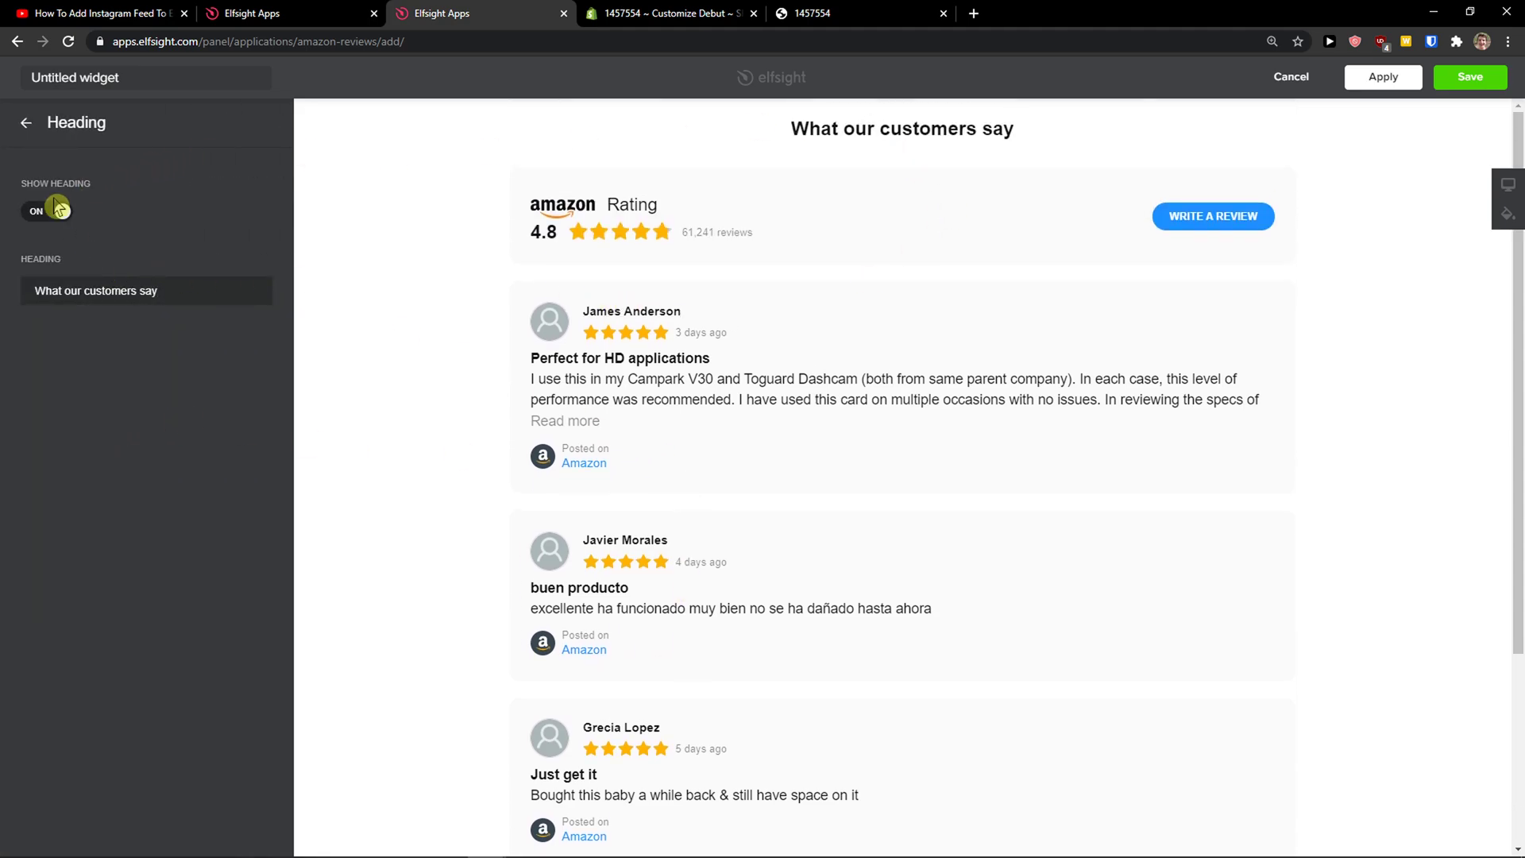
pyautogui.click(26, 123)
pyautogui.click(115, 456)
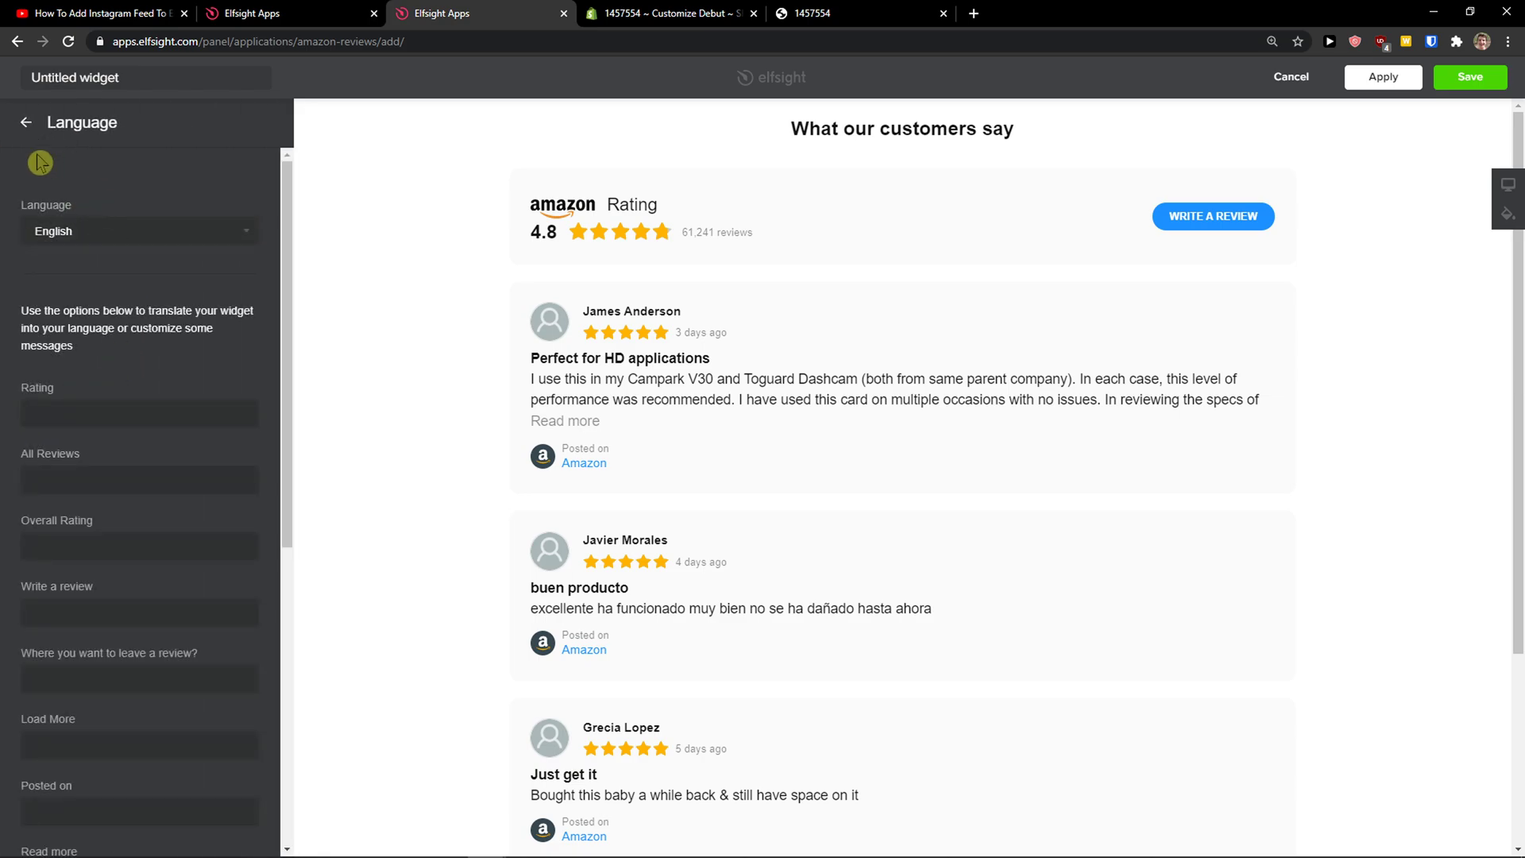
pyautogui.click(30, 126)
# Keep the header title shown in Layout settings, then move to Review card settings.
pyautogui.click(114, 135)
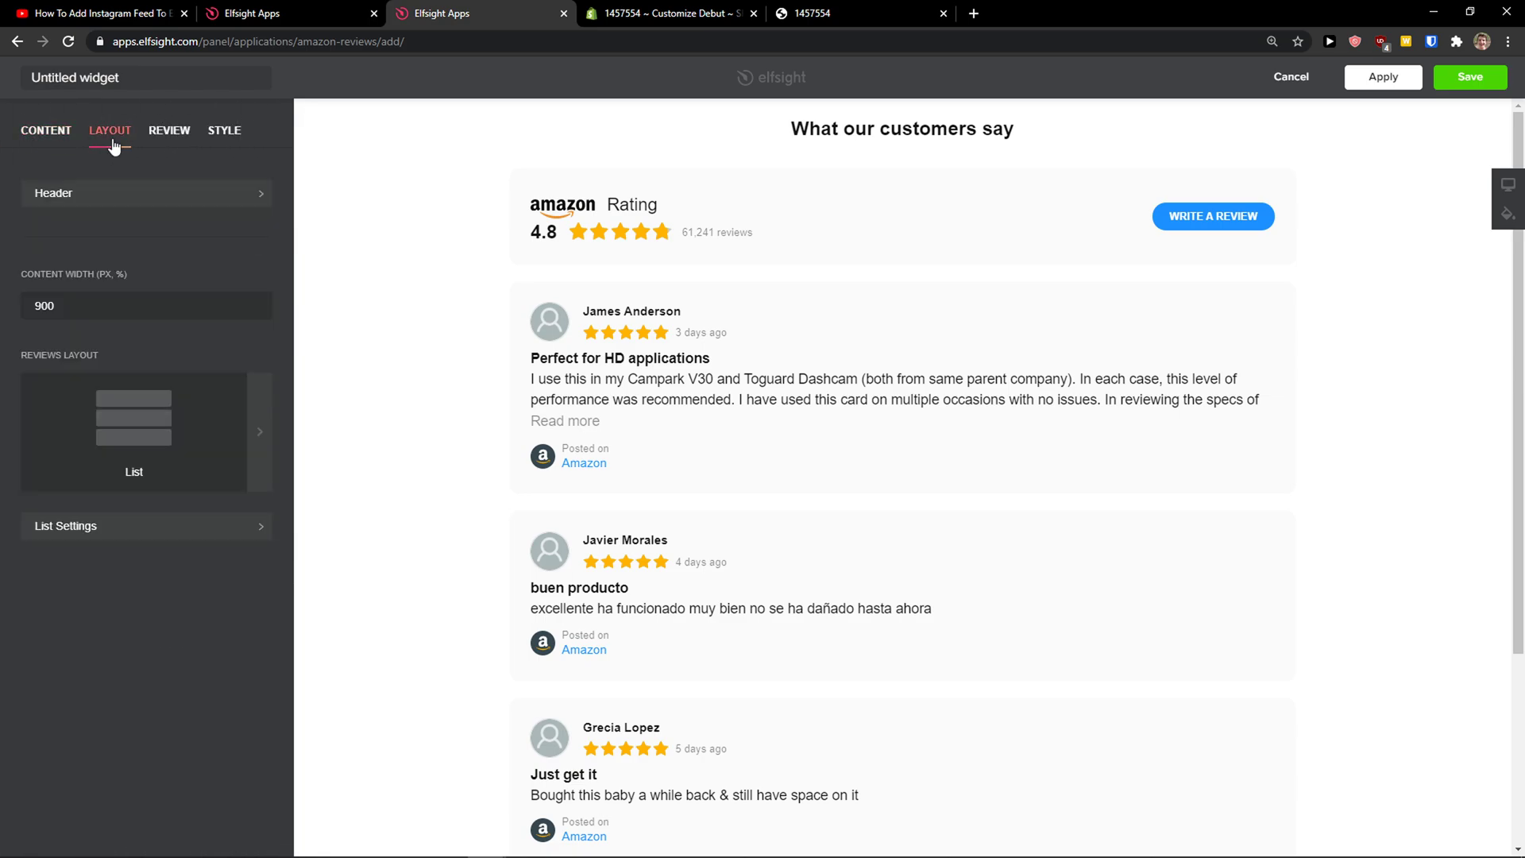
pyautogui.click(115, 202)
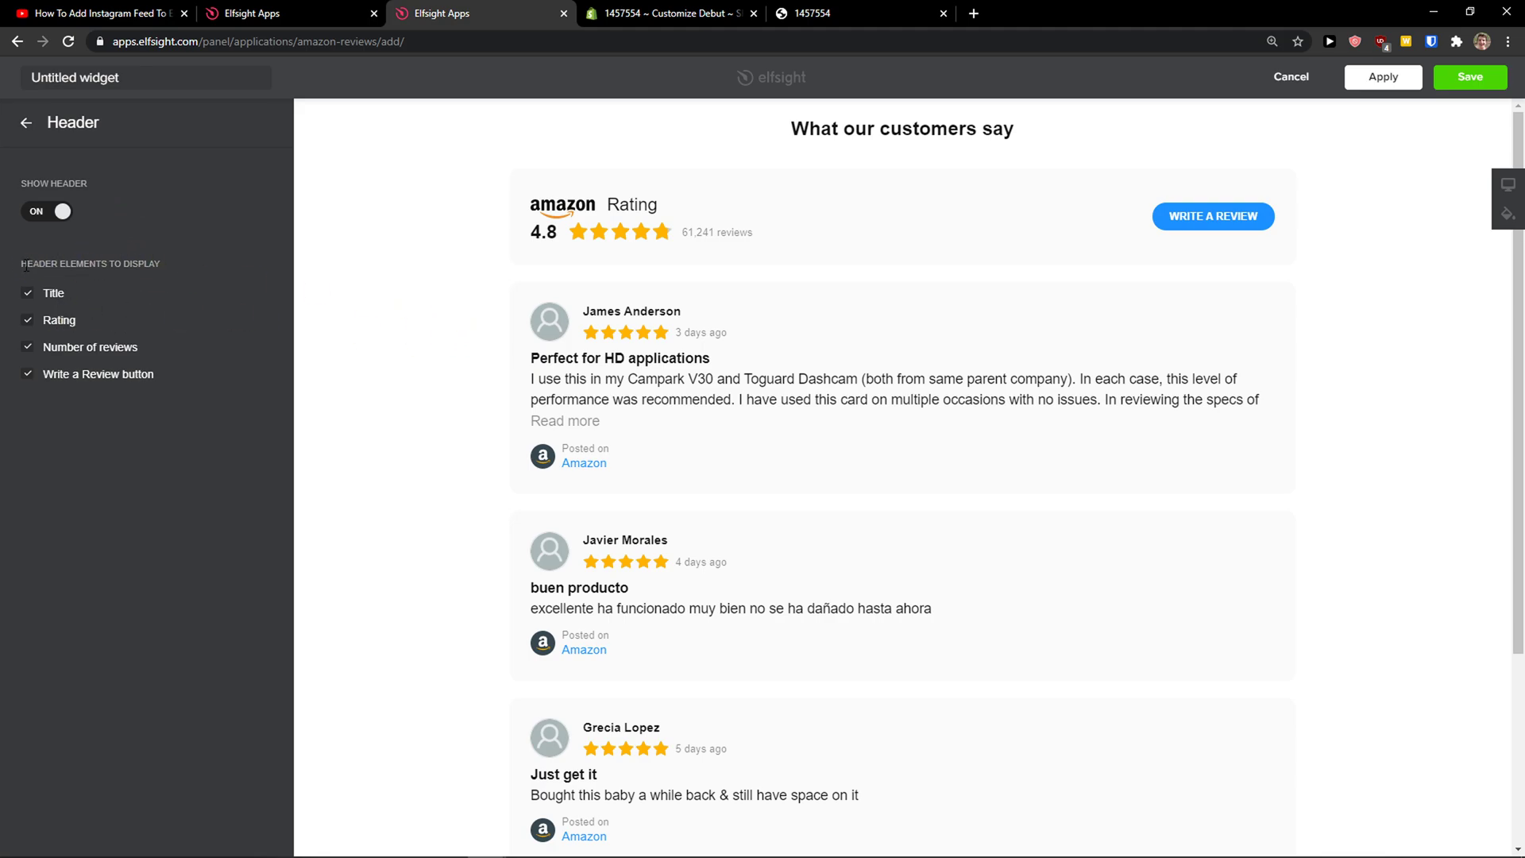
pyautogui.click(31, 293)
pyautogui.click(23, 123)
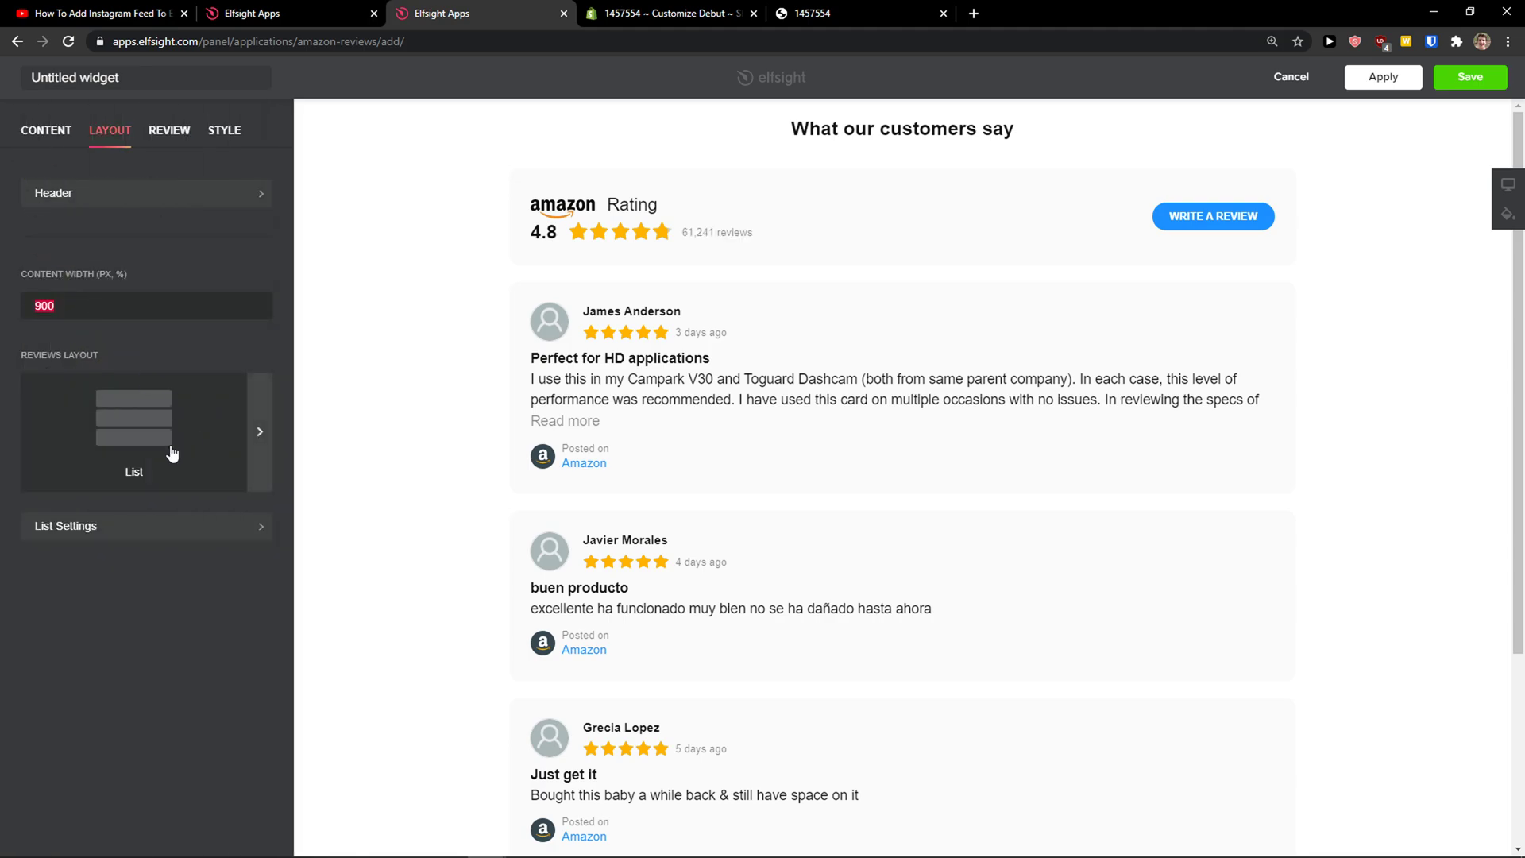
pyautogui.click(179, 135)
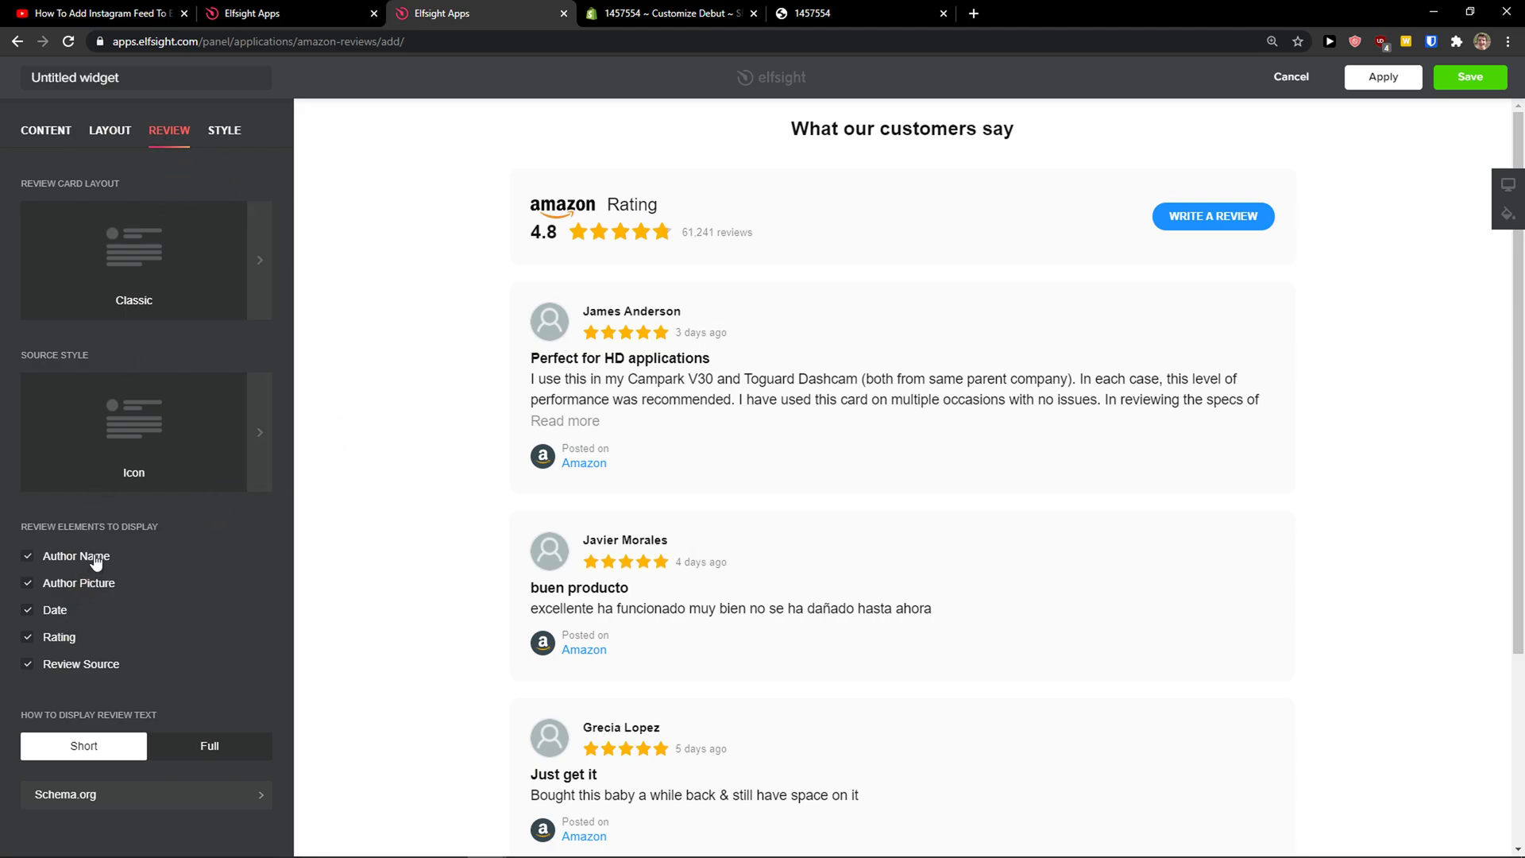
# Uncheck Review Source under Review Elements to Display and save the widget.
pyautogui.click(54, 668)
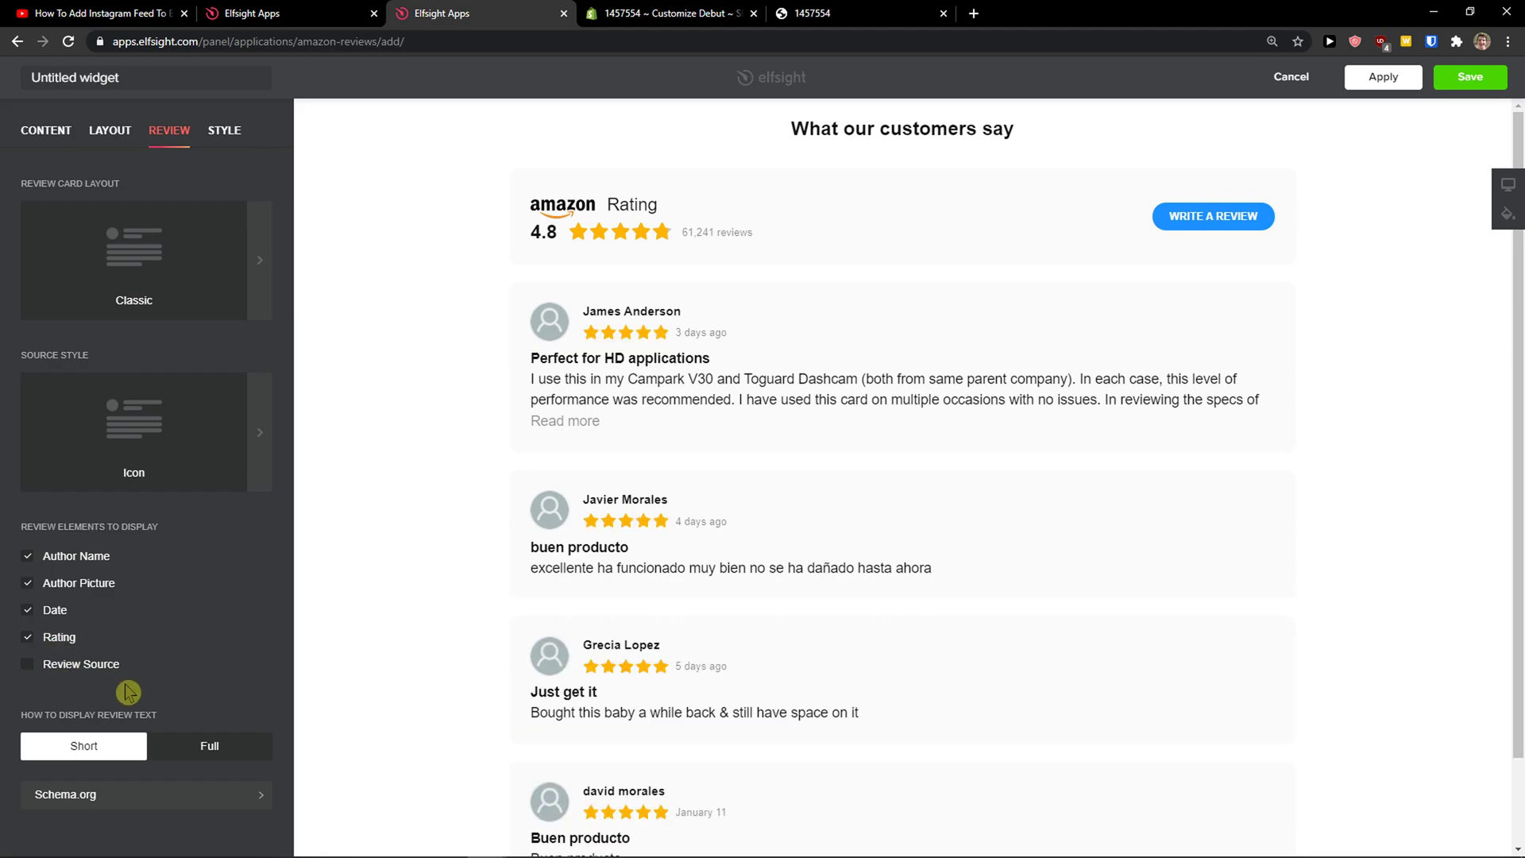
pyautogui.scroll(-2, 477, 572)
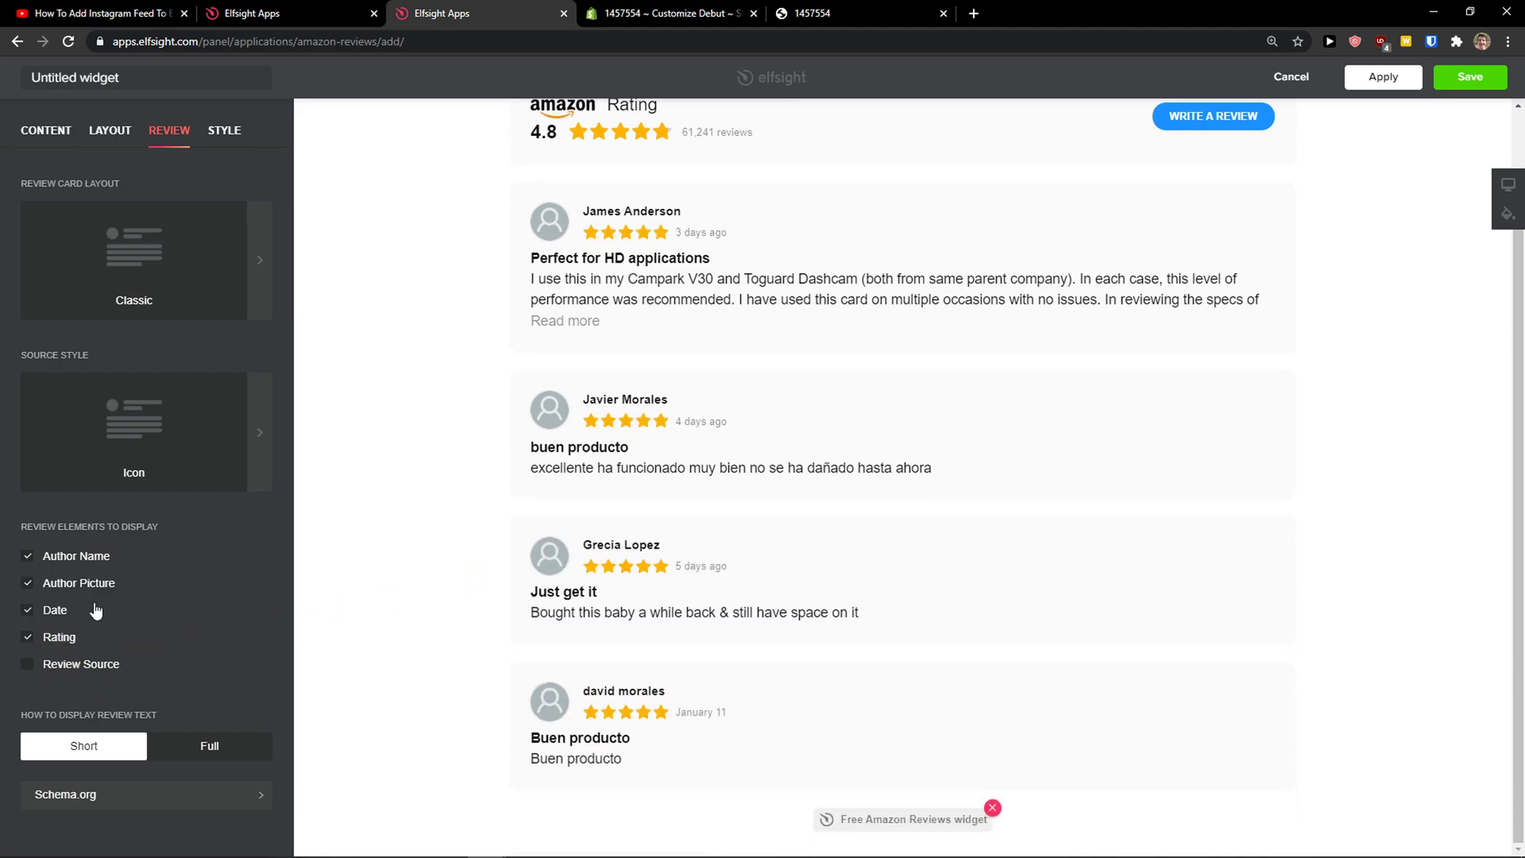
pyautogui.doubleClick(60, 583)
pyautogui.scroll(2, 436, 561)
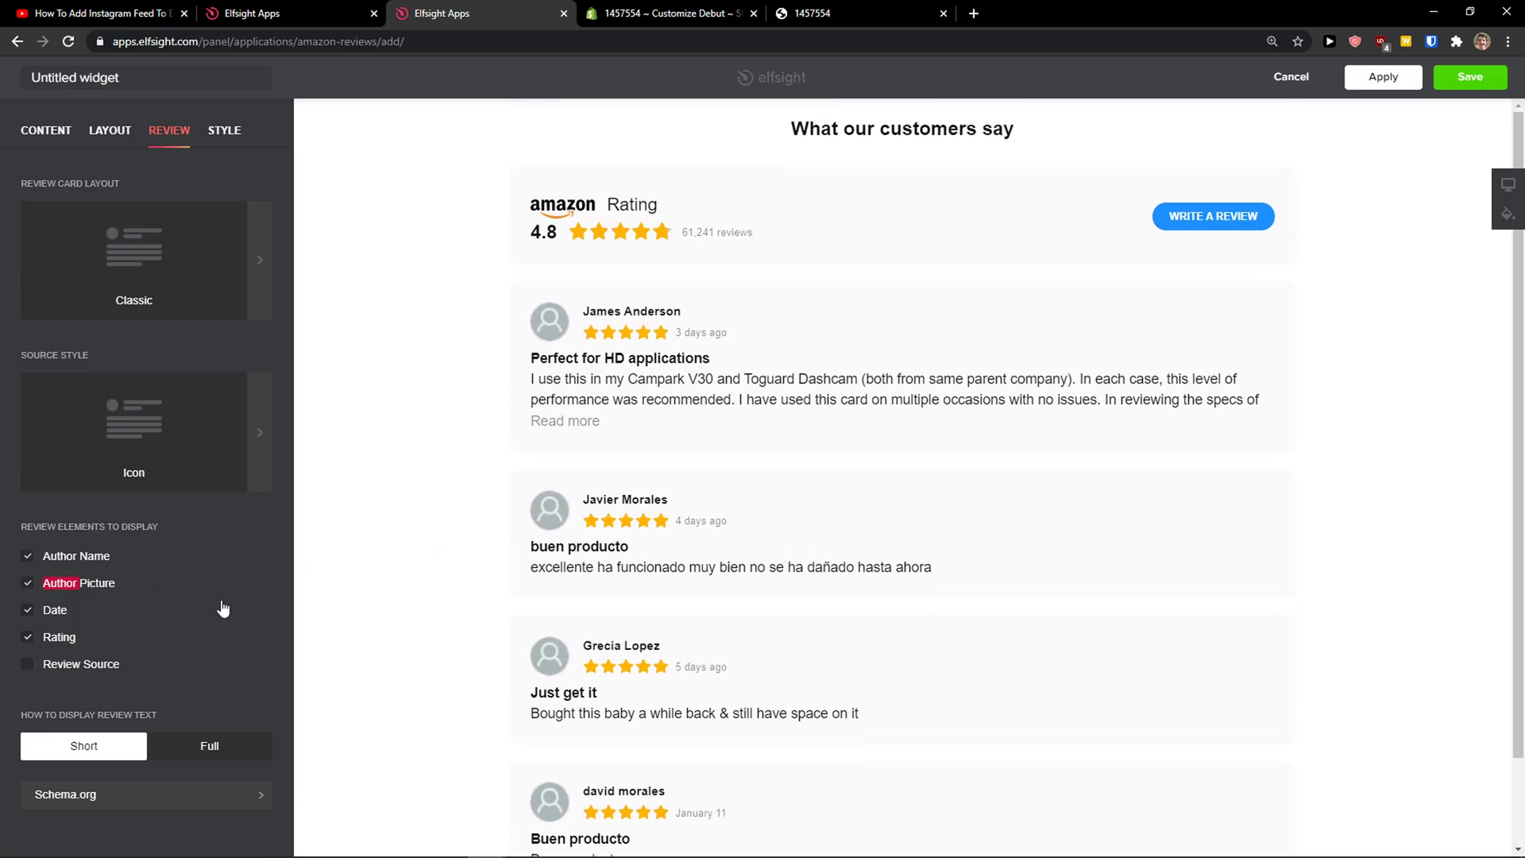
pyautogui.click(1466, 77)
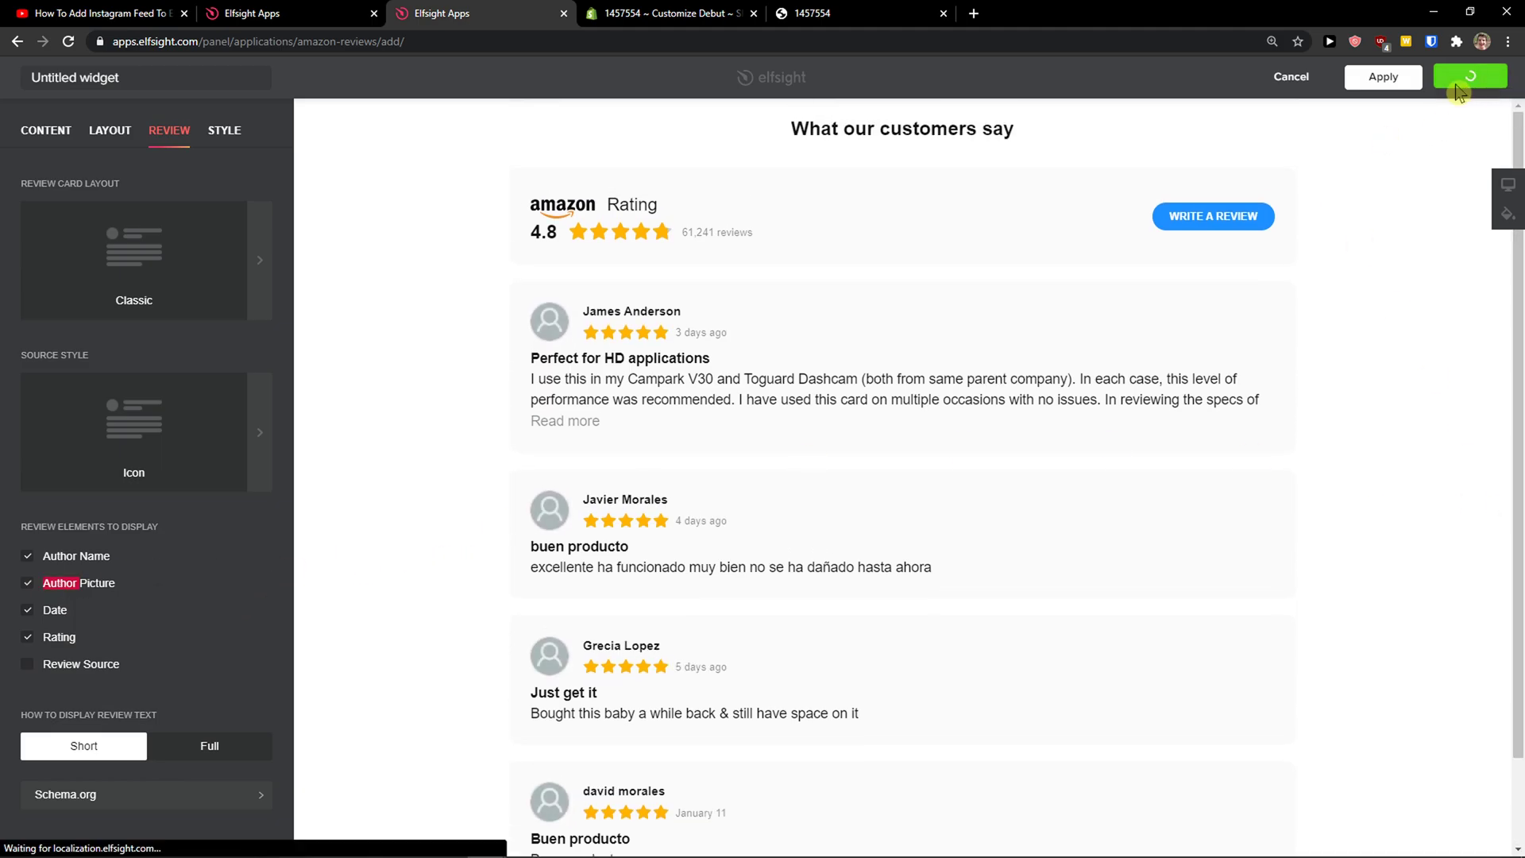
# Switch to the Elfsight Apps tab showing the widget's embed code.
pyautogui.moveTo(501, 10); pyautogui.dragTo(513, 11)
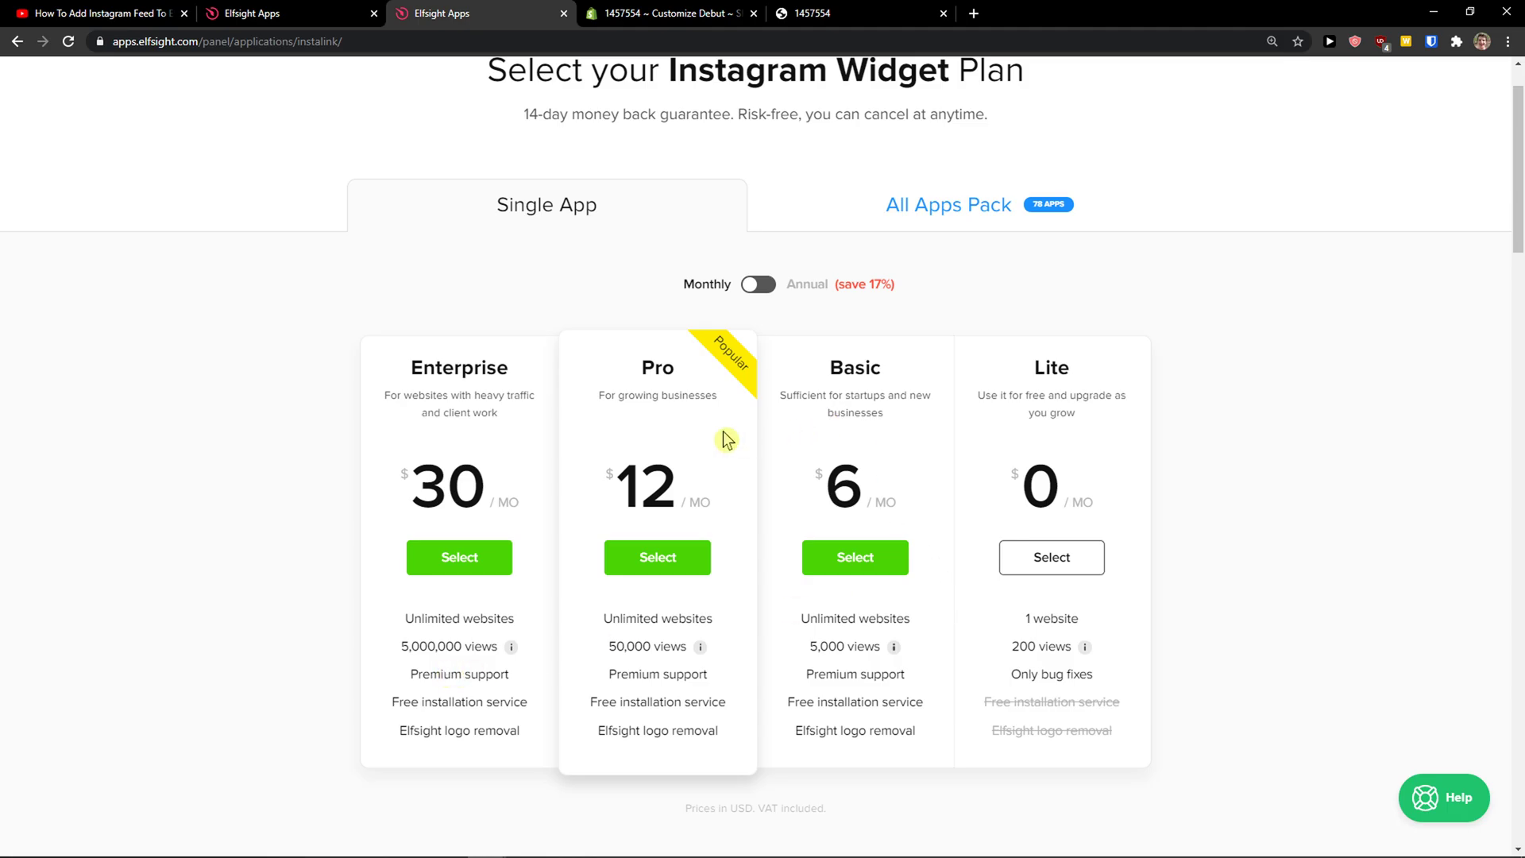
pyautogui.click(350, 13)
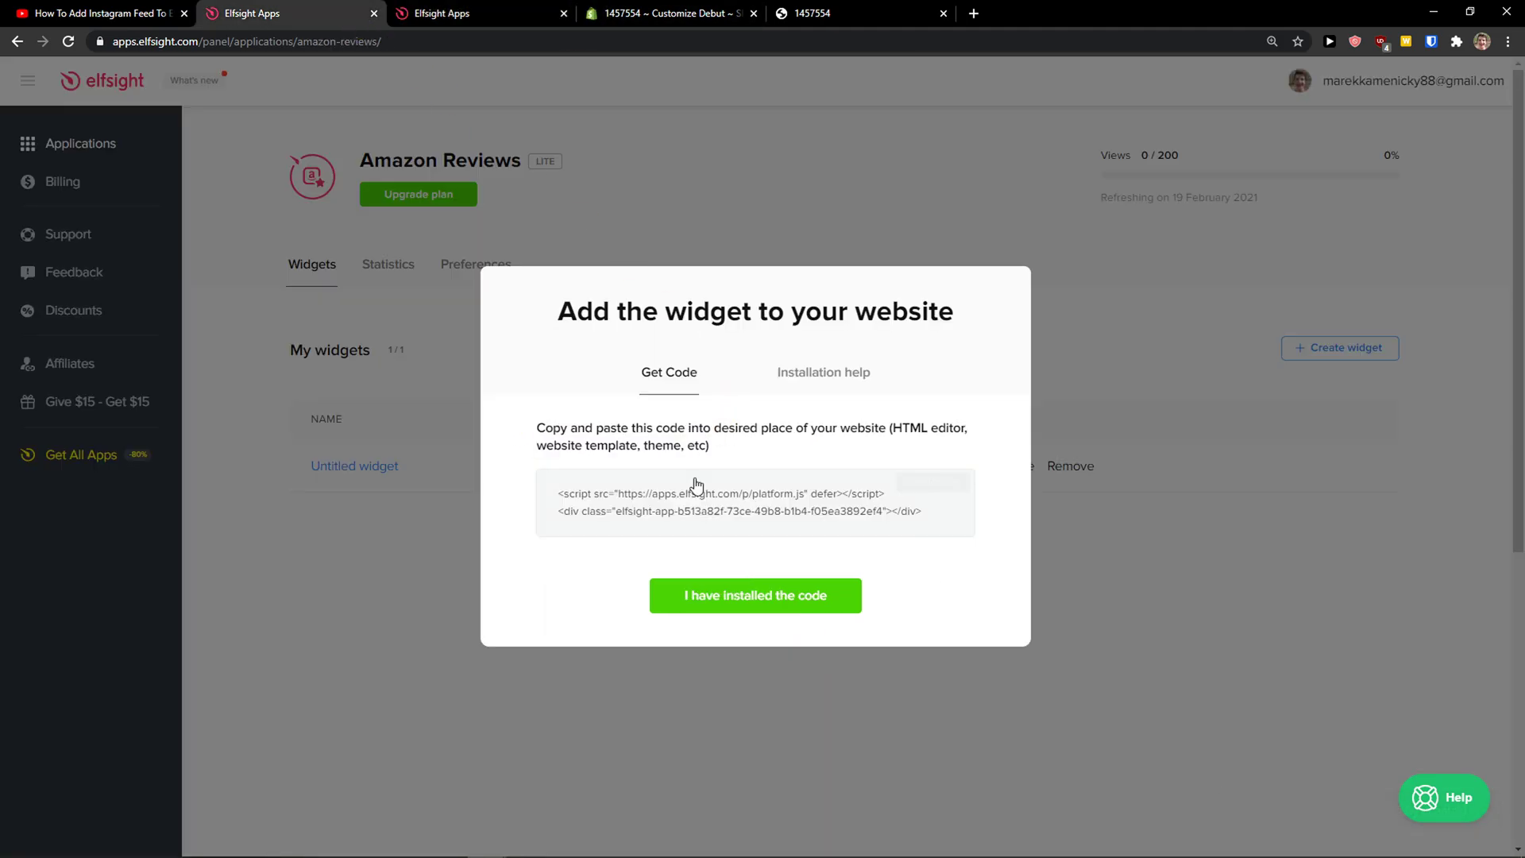
# Add a Custom content section to the Shopify home page.
pyautogui.click(699, 12)
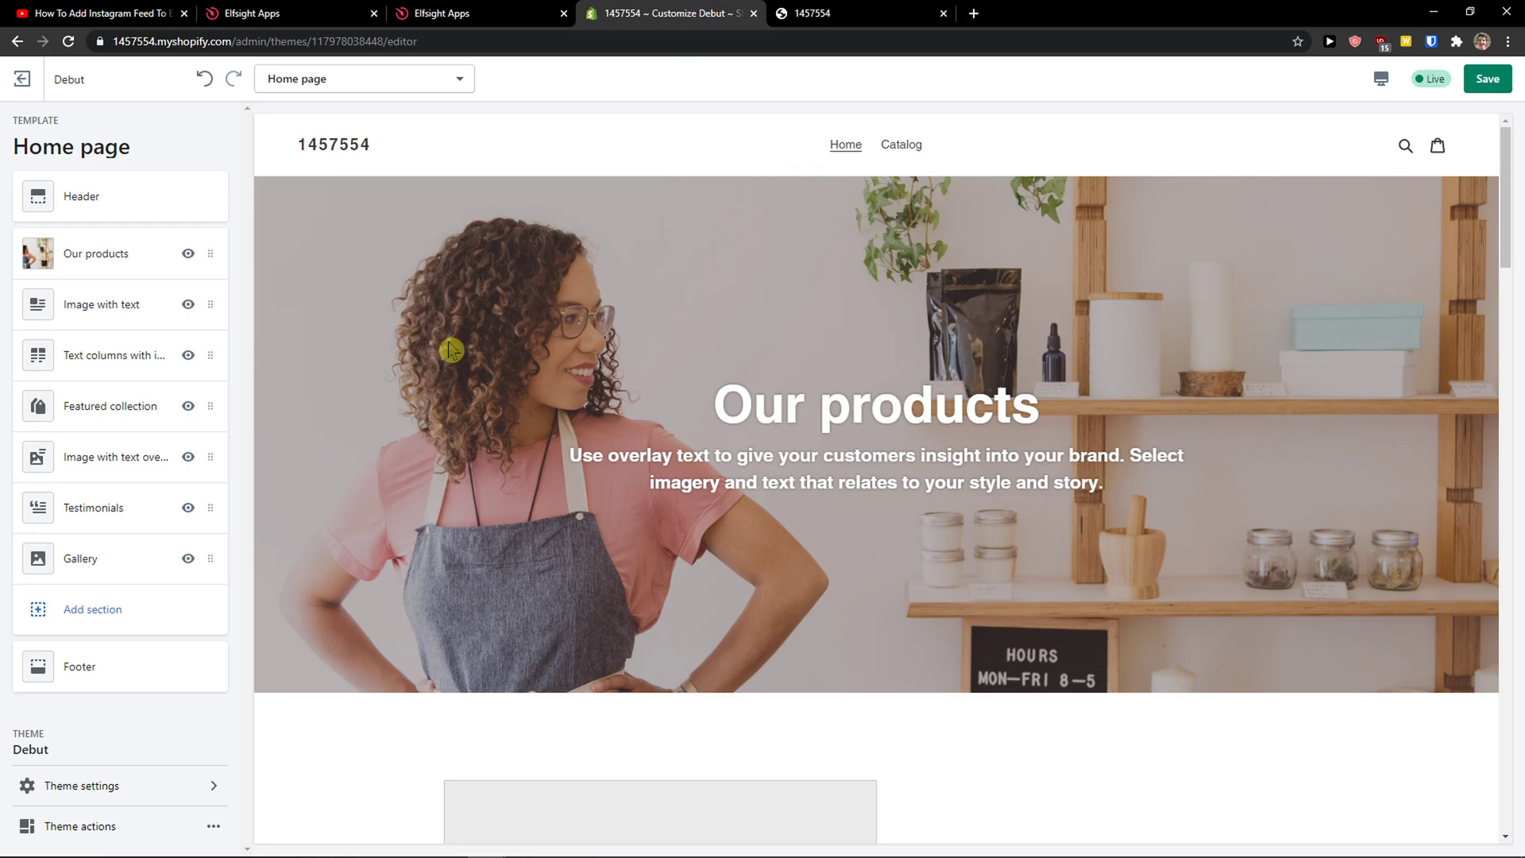
pyautogui.click(113, 614)
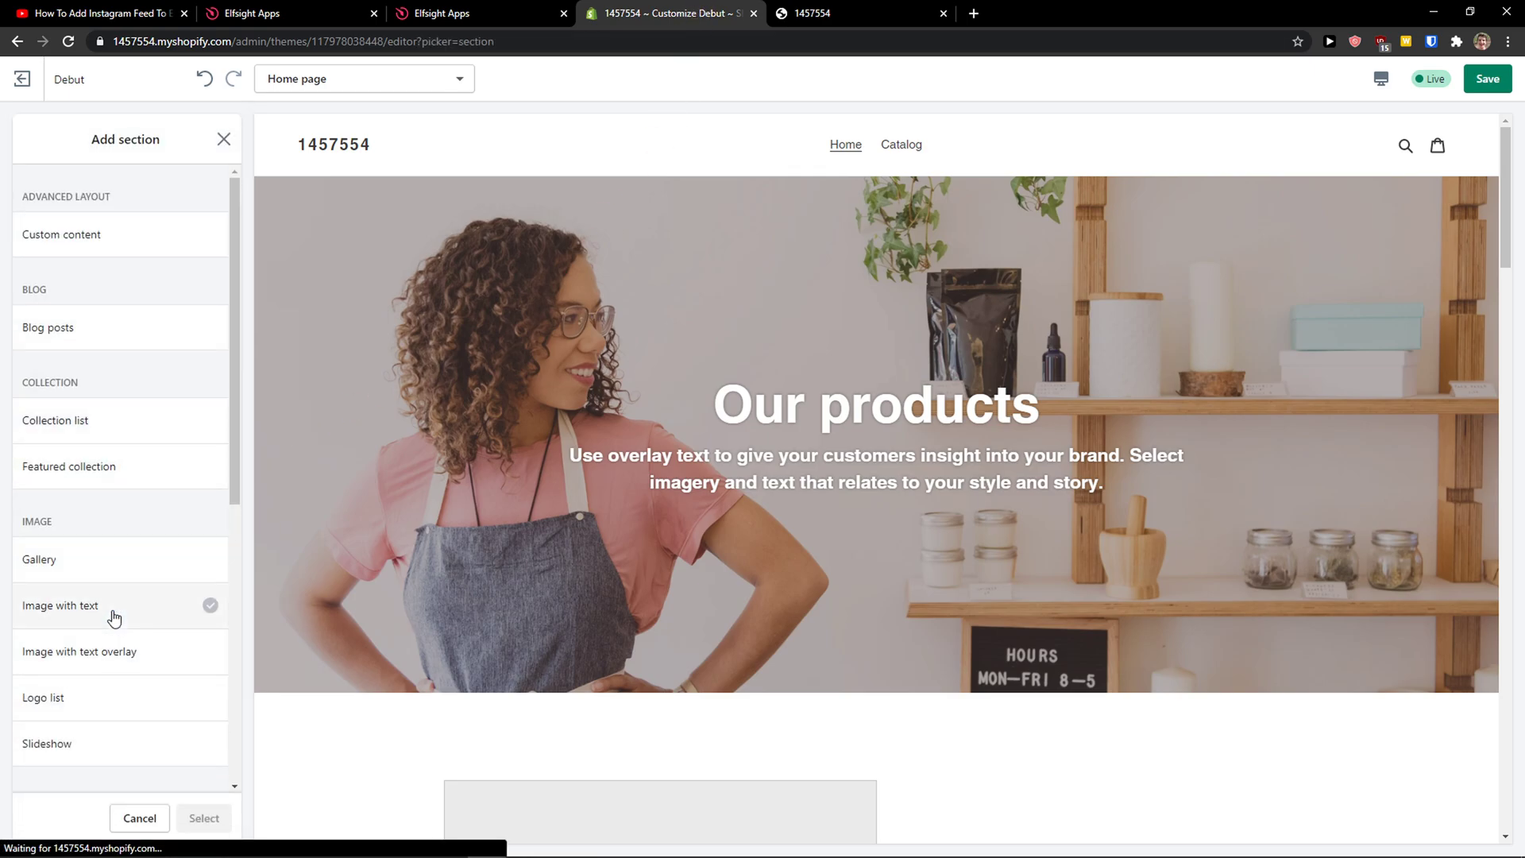
pyautogui.click(125, 236)
pyautogui.click(204, 818)
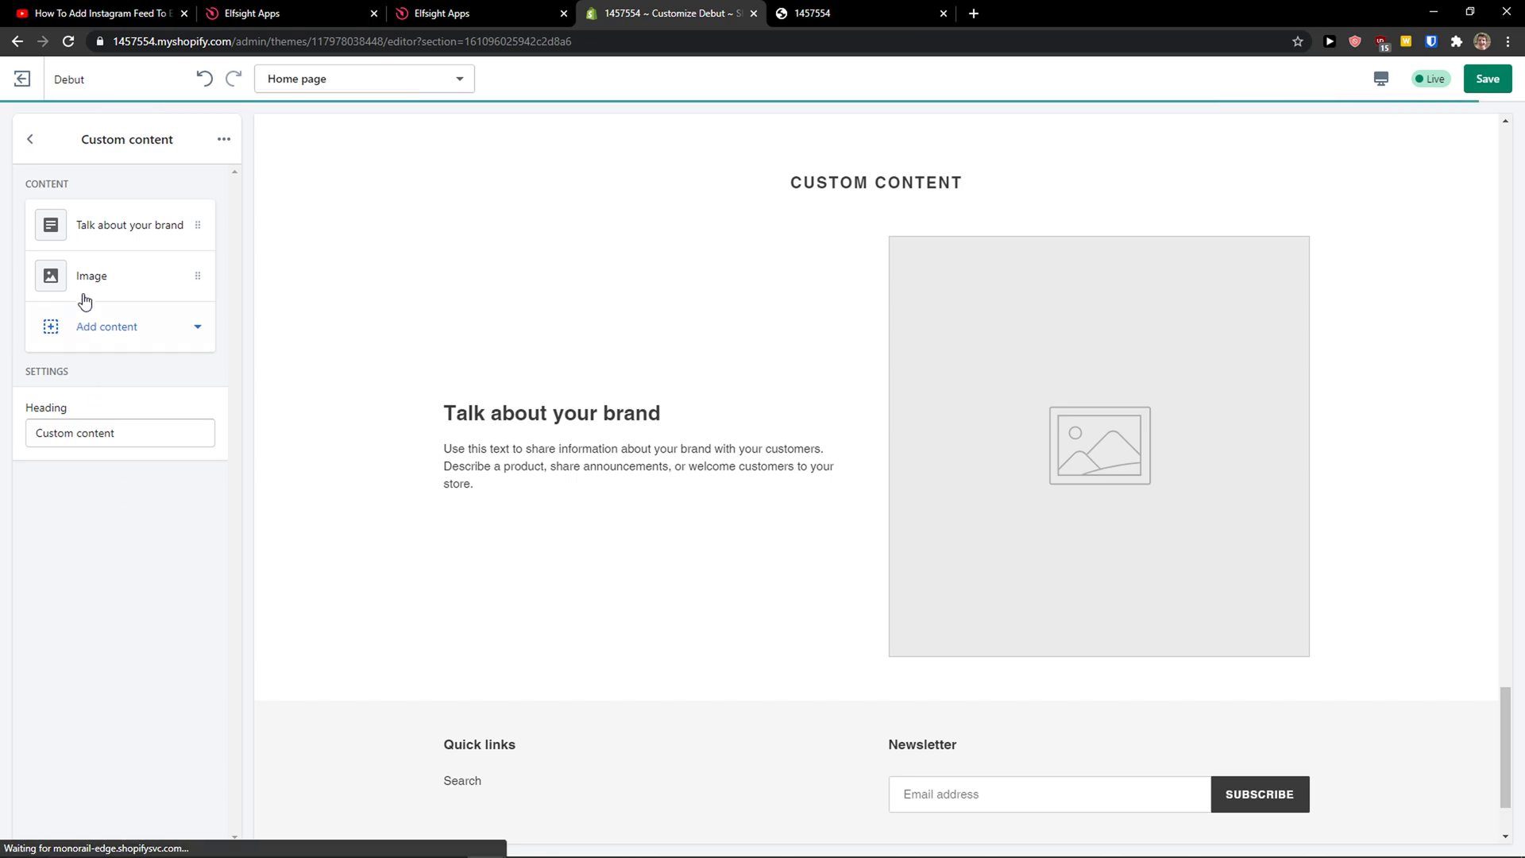
# Remove the 'Talk about your brand' text block and the image block from it.
pyautogui.click(143, 228)
pyautogui.click(224, 139)
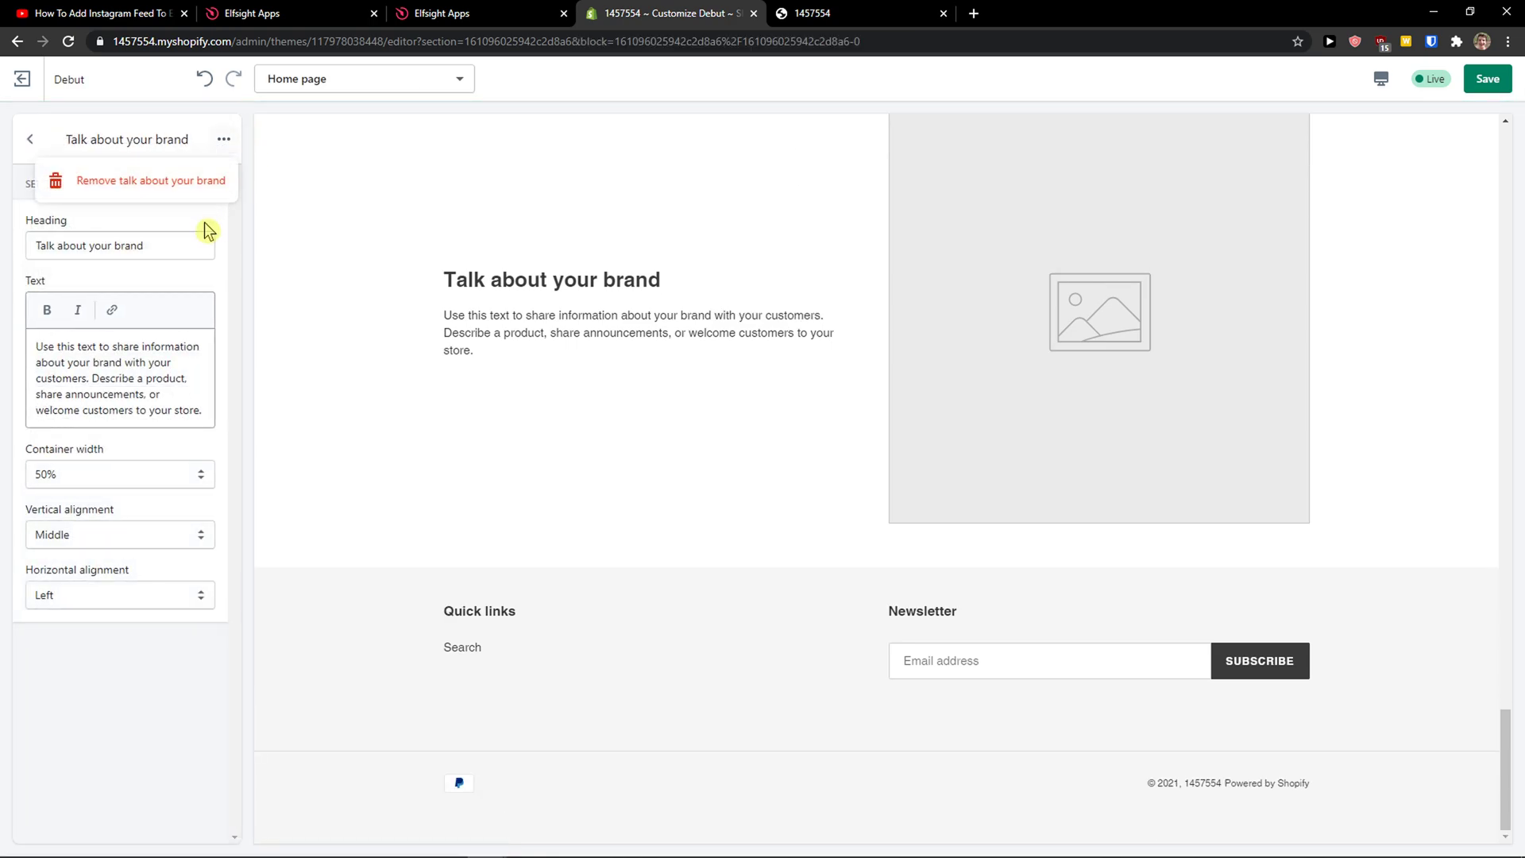
pyautogui.click(159, 181)
pyautogui.click(75, 225)
pyautogui.click(224, 139)
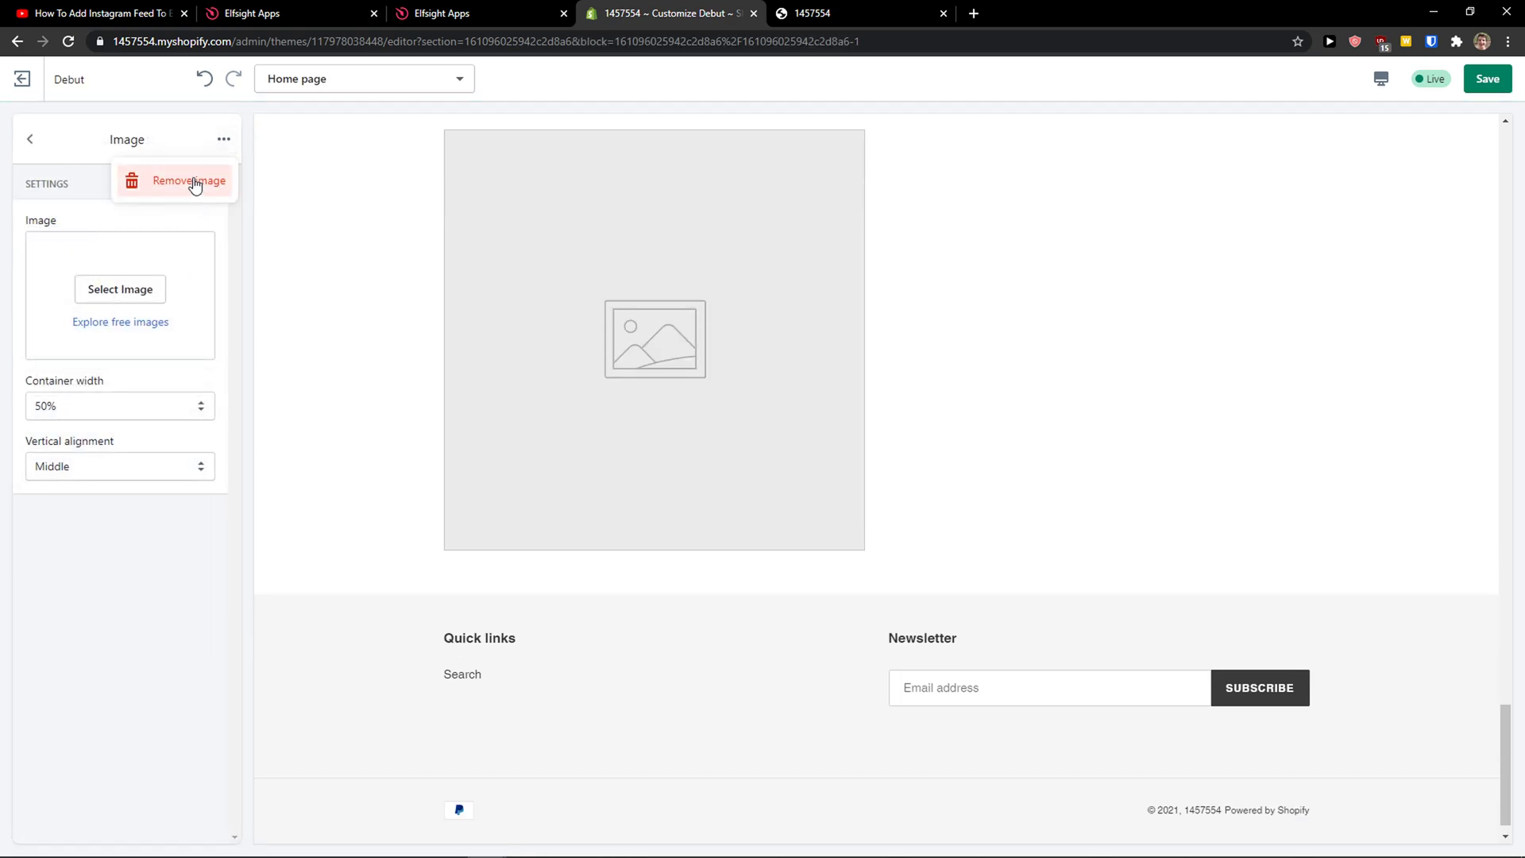
pyautogui.click(195, 182)
pyautogui.click(135, 234)
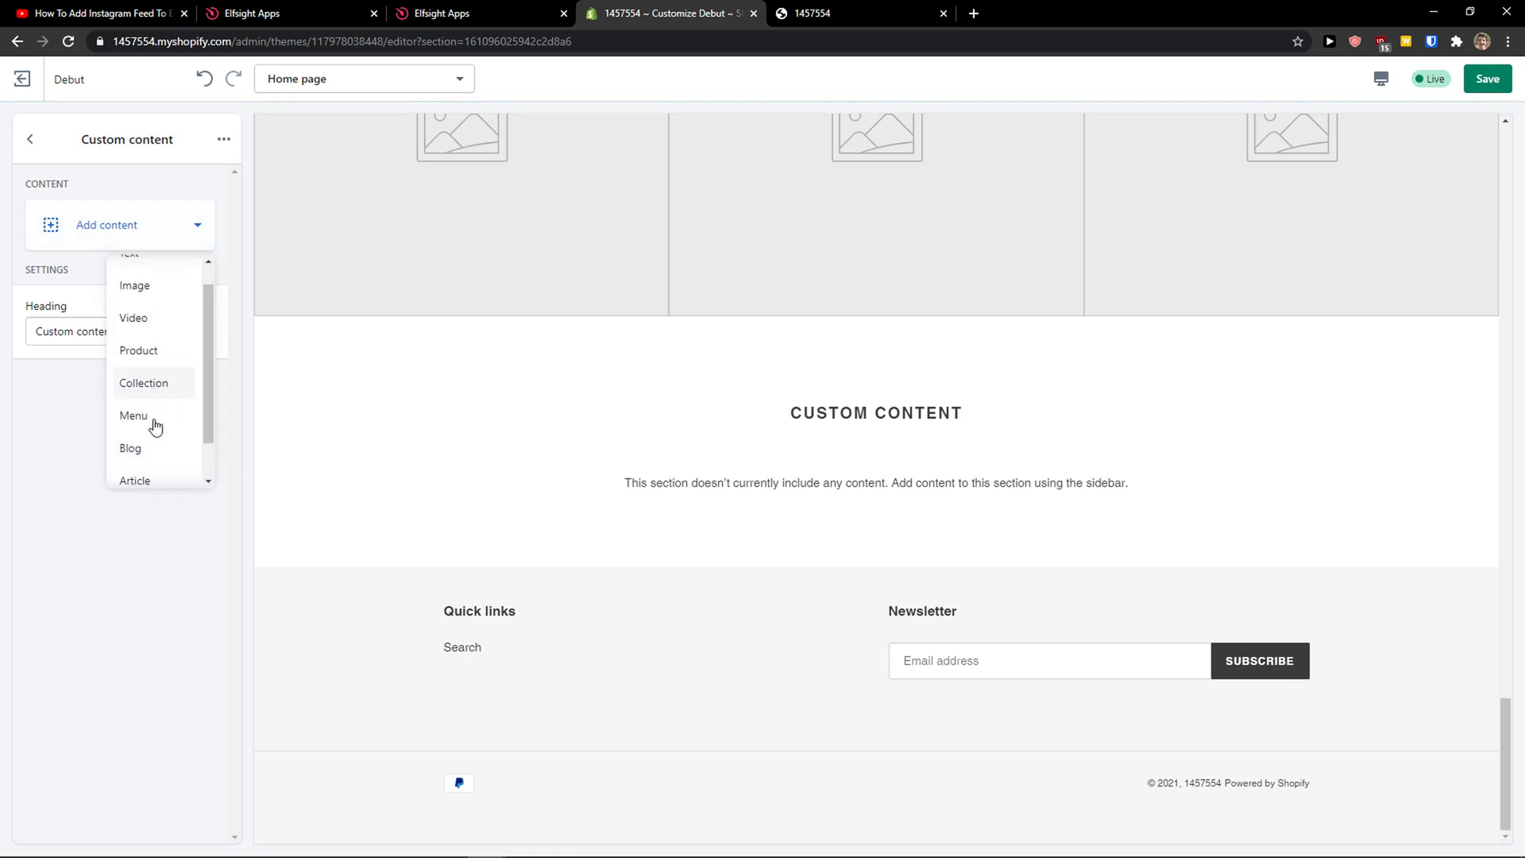
# Add a Custom HTML block to the section and paste the Elfsight embed code.
pyautogui.scroll(-2, 155, 437)
pyautogui.click(147, 463)
pyautogui.click(147, 286)
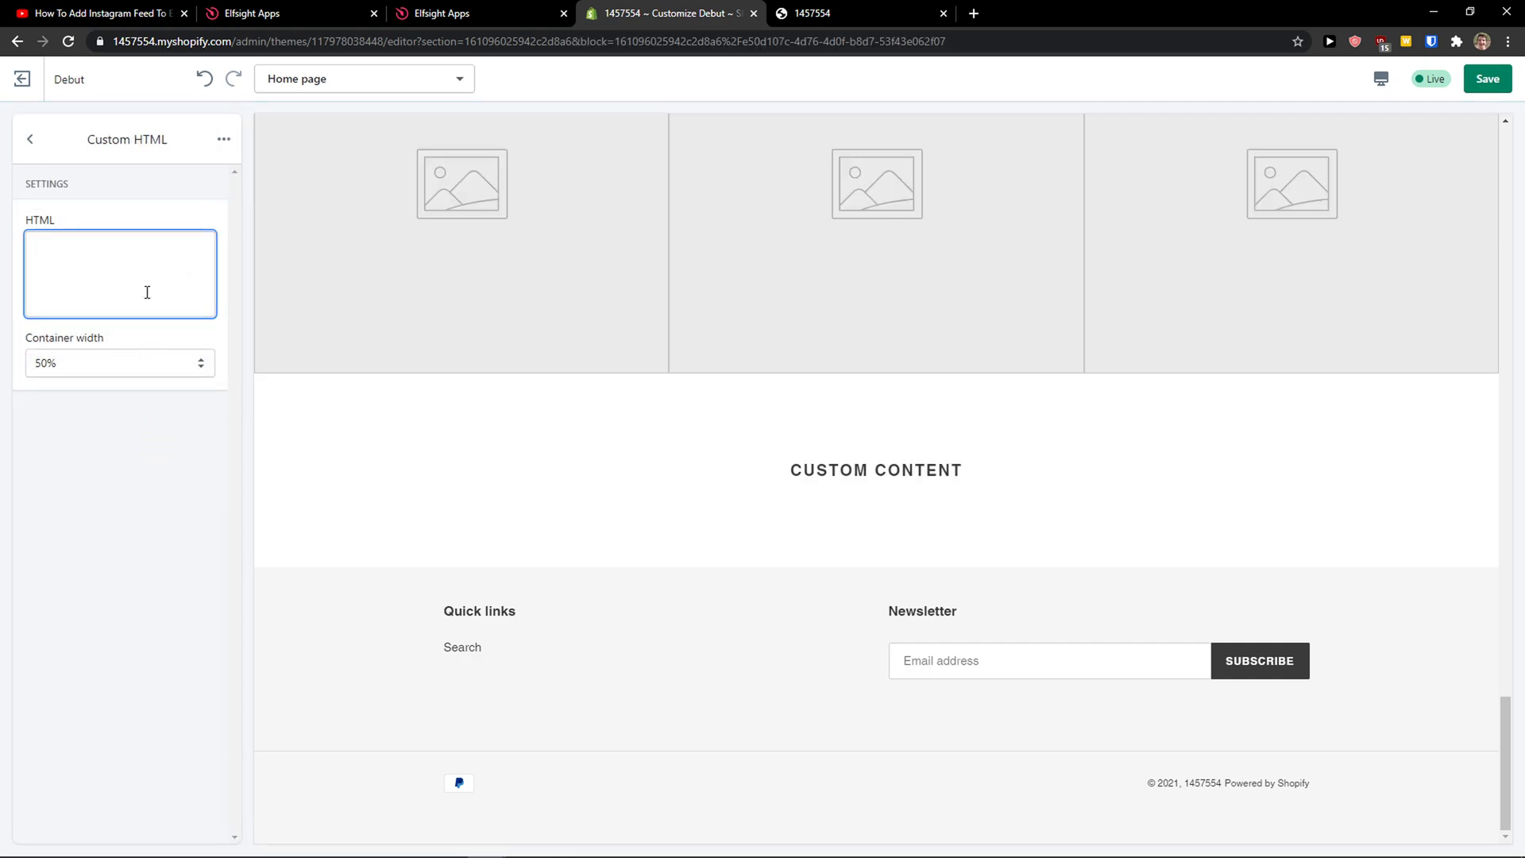
pyautogui.hotkey('ctrl', 'v')
# Set the HTML block's container width to 100% and save the theme.
pyautogui.click(142, 402)
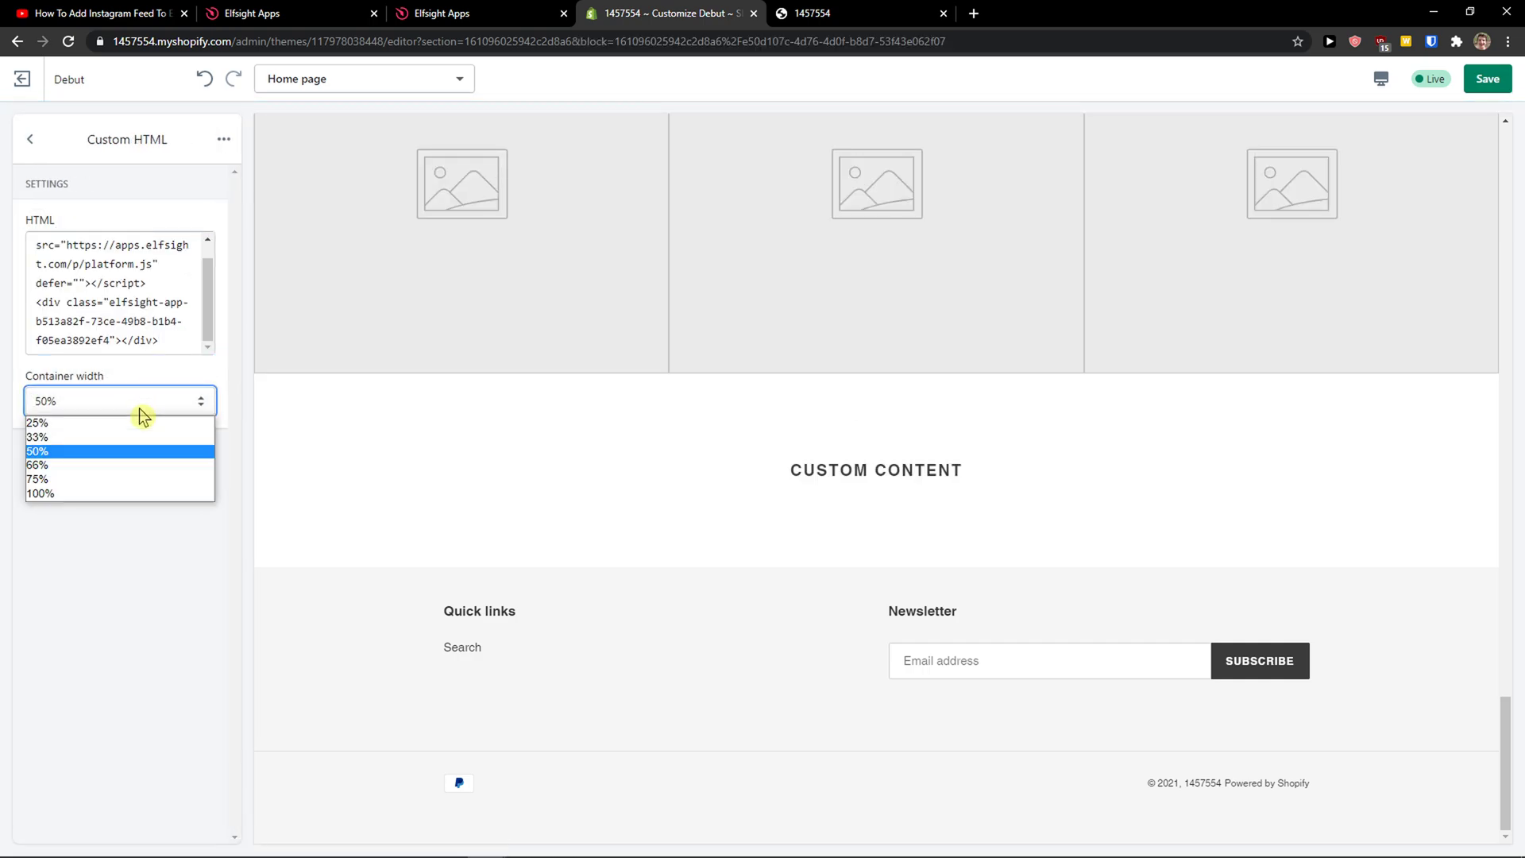
pyautogui.click(103, 494)
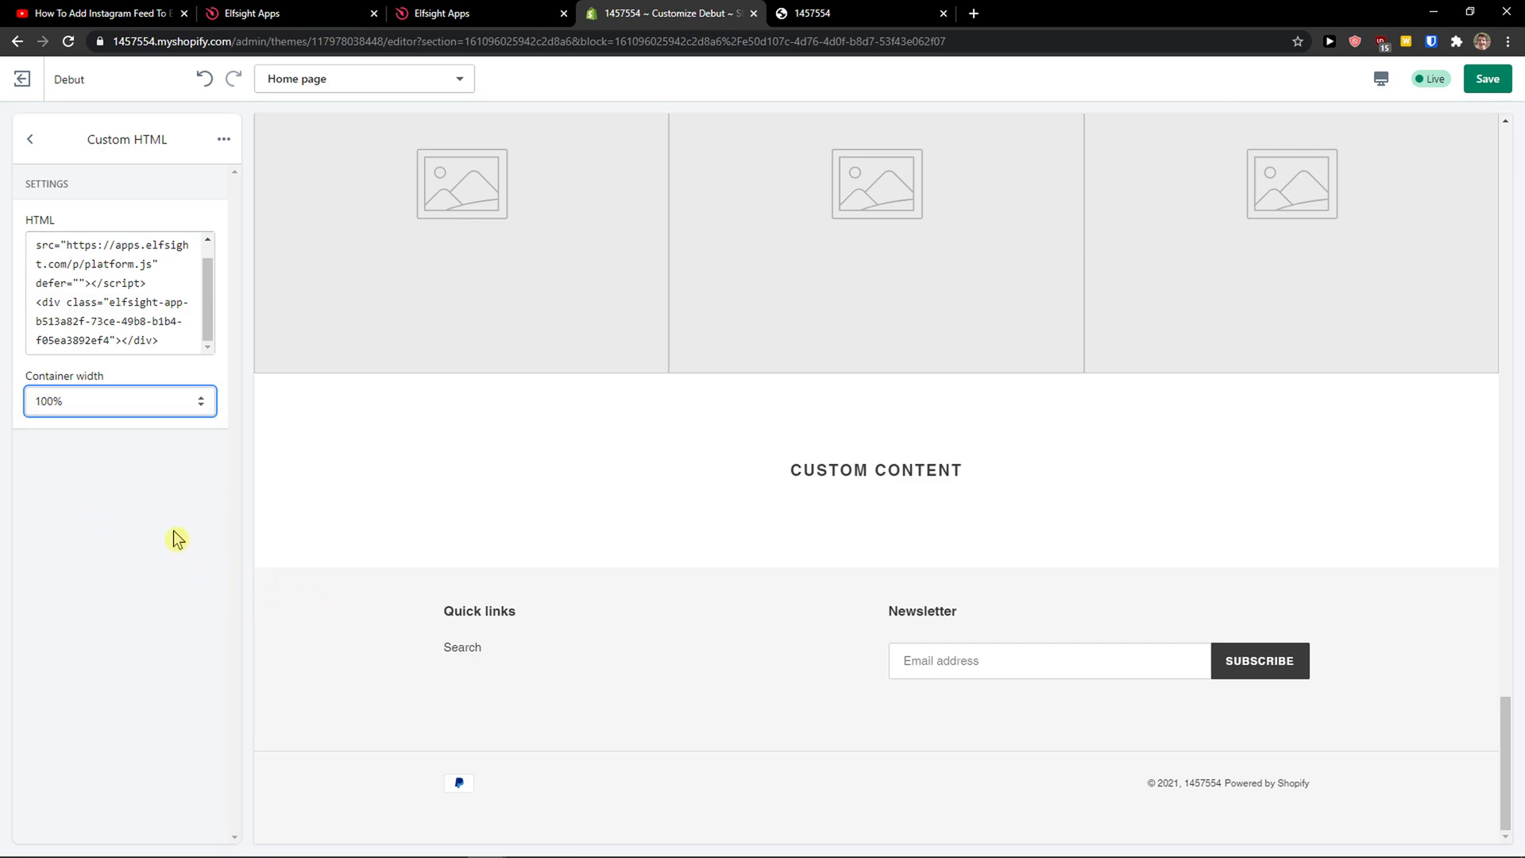
pyautogui.click(437, 457)
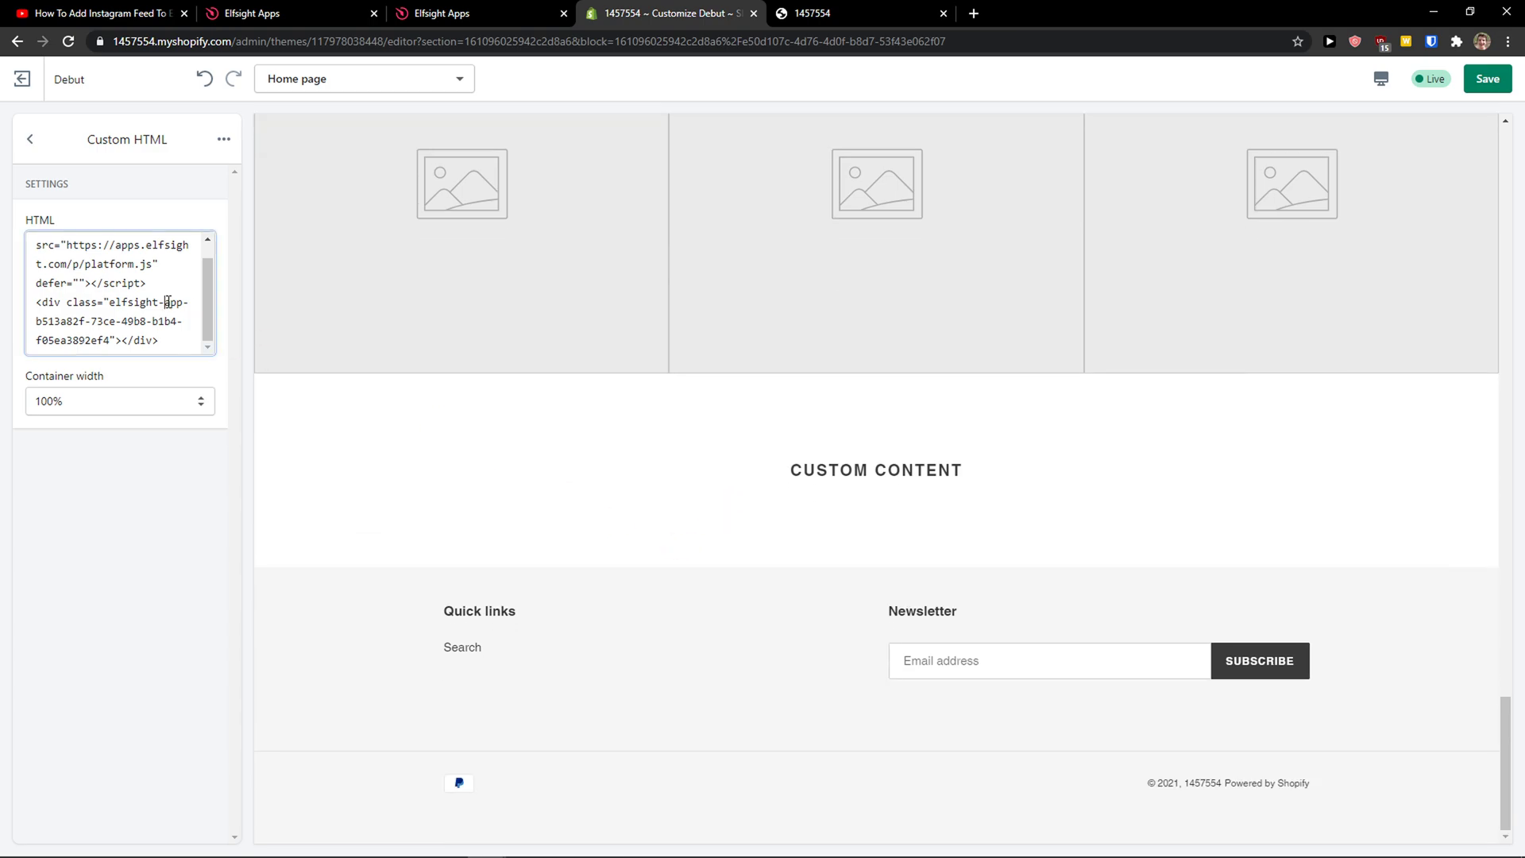
pyautogui.click(1483, 80)
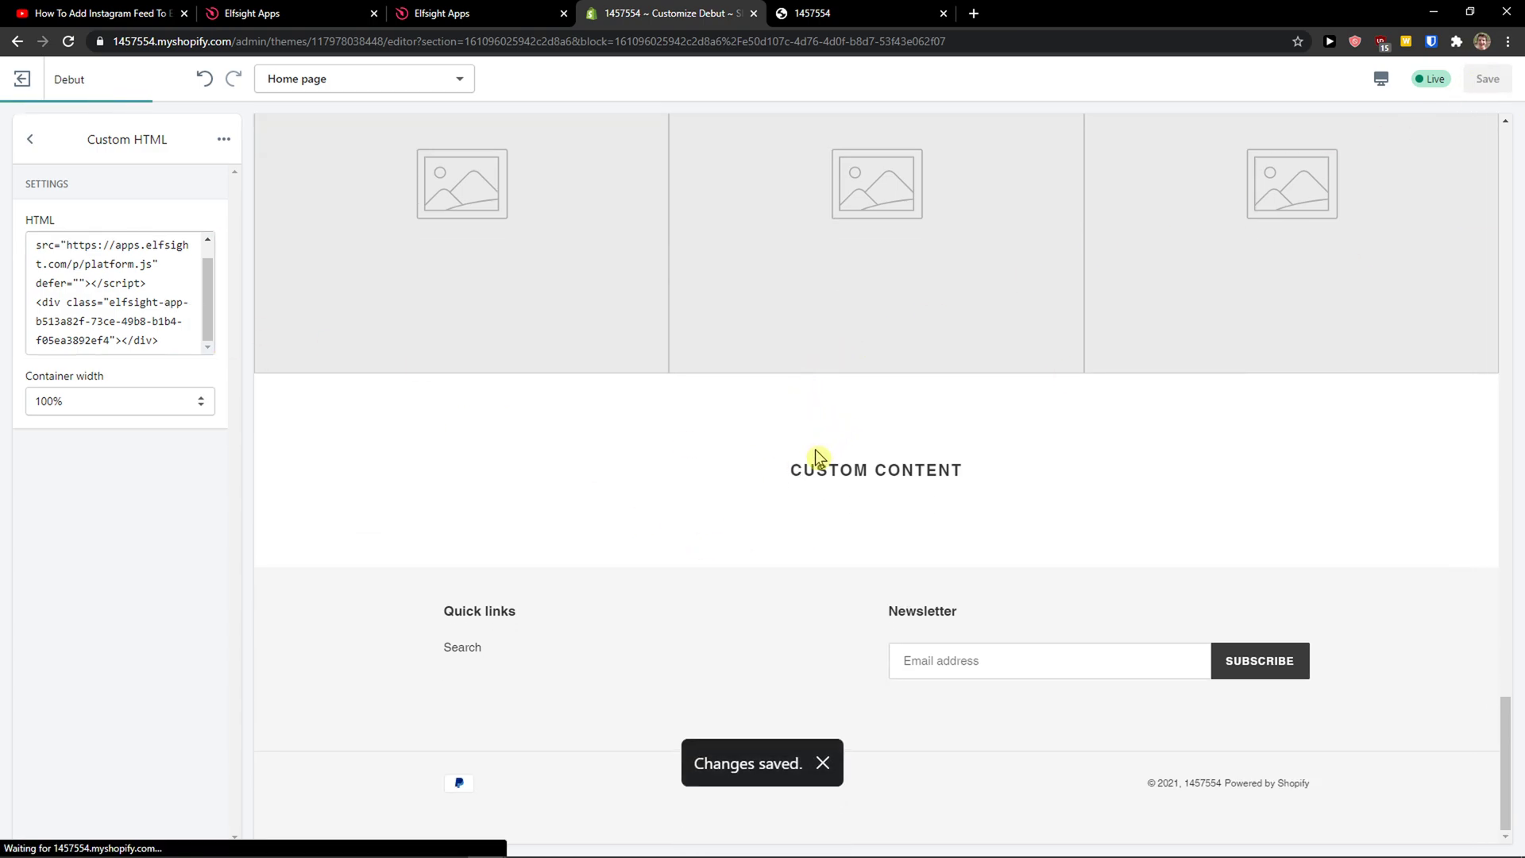
# Scroll the home page preview to check the 4.8-rated Amazon reviews widget under Custom content.
pyautogui.scroll(-2, 815, 449)
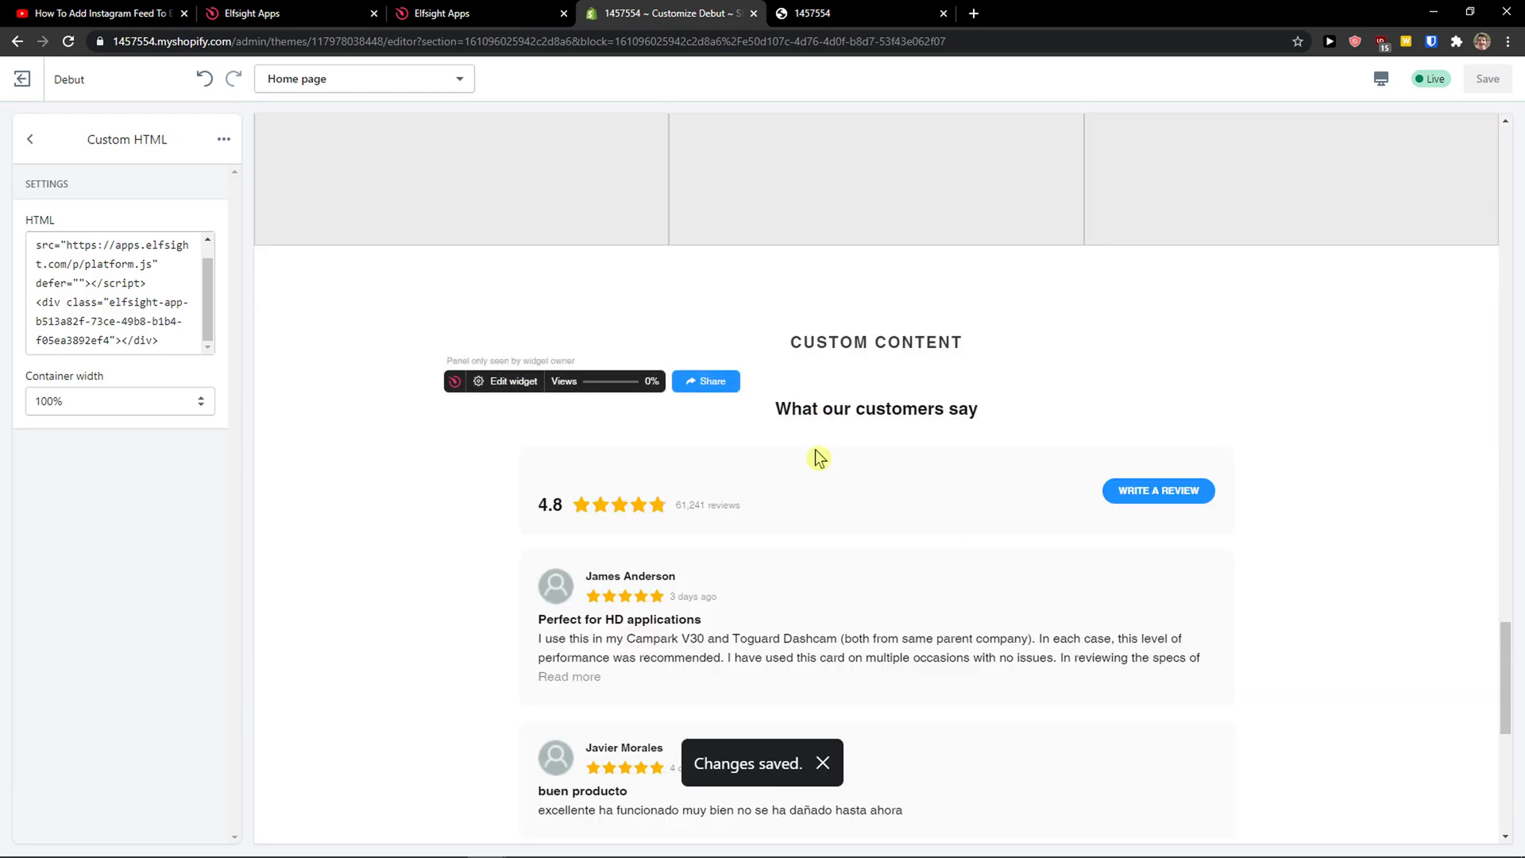
pyautogui.scroll(-4, 815, 452)
pyautogui.scroll(2, 814, 464)
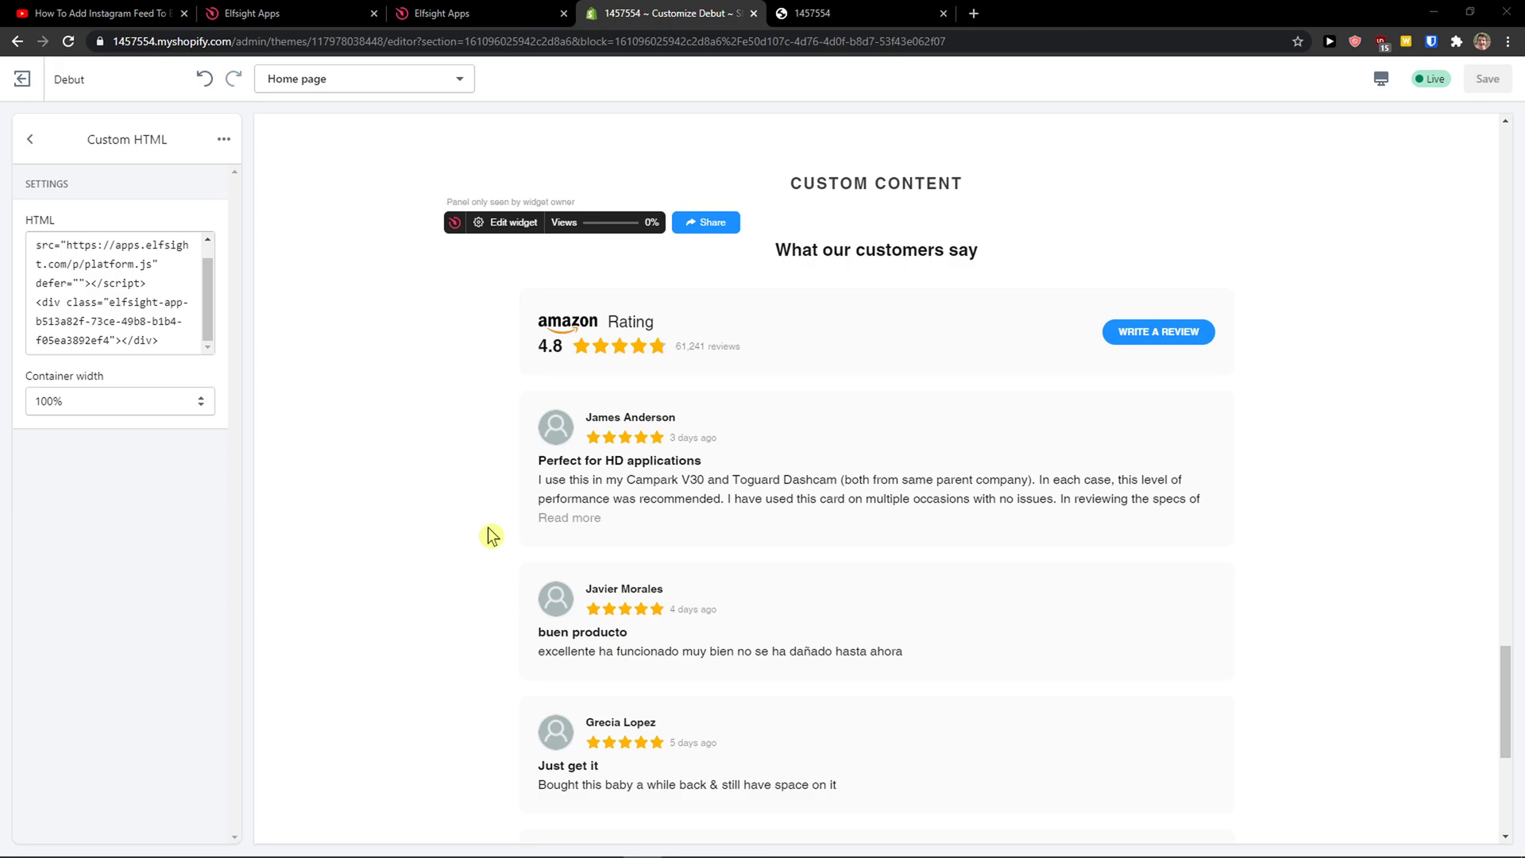
# Return to the Elfsight tab and close the Add the widget embed-code dialog.
pyautogui.click(449, 13)
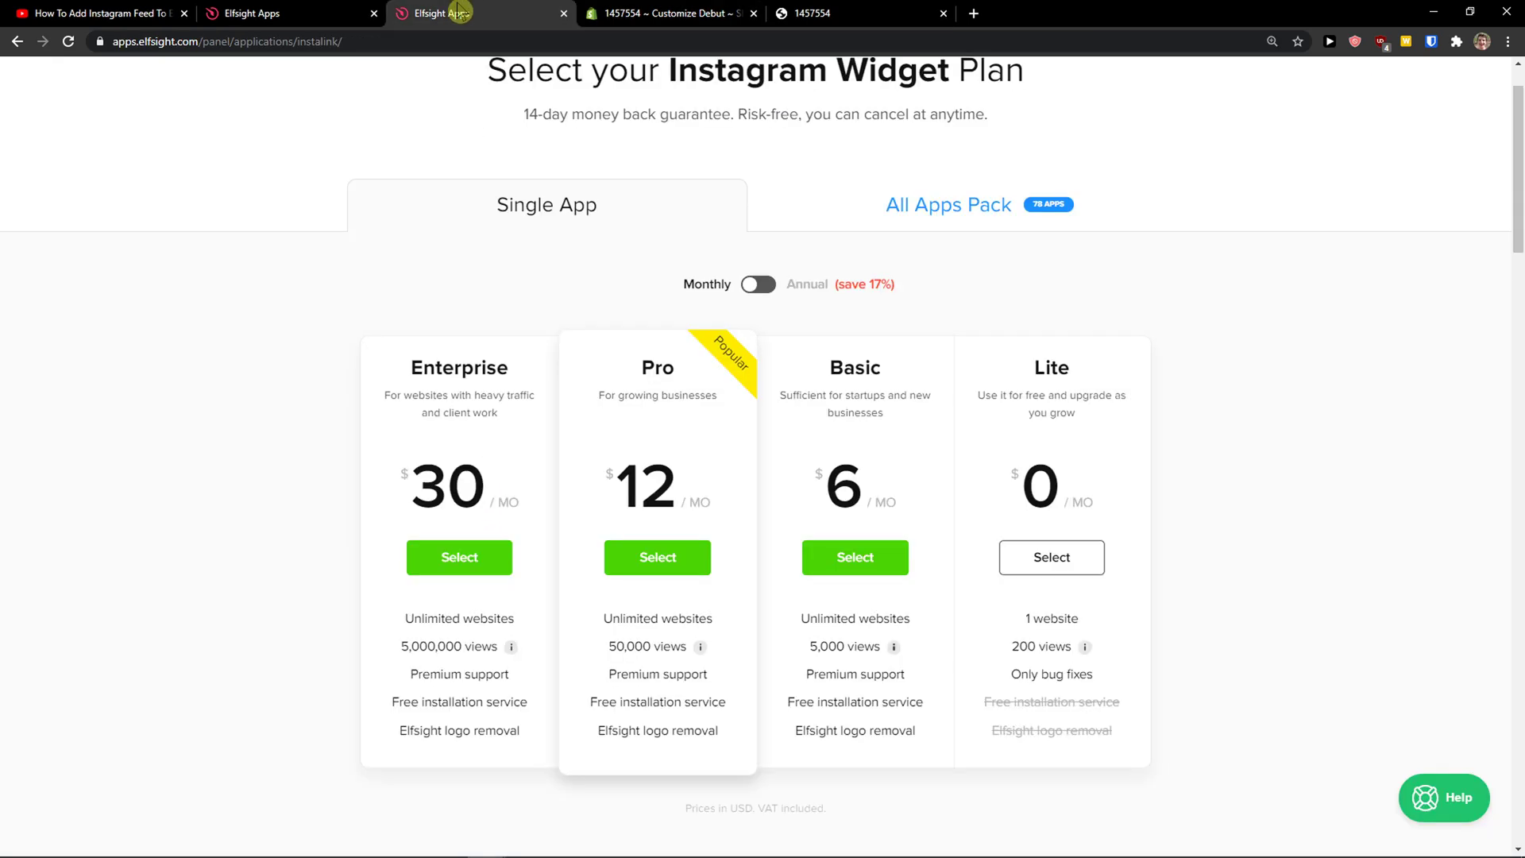
pyautogui.click(334, 18)
pyautogui.click(339, 163)
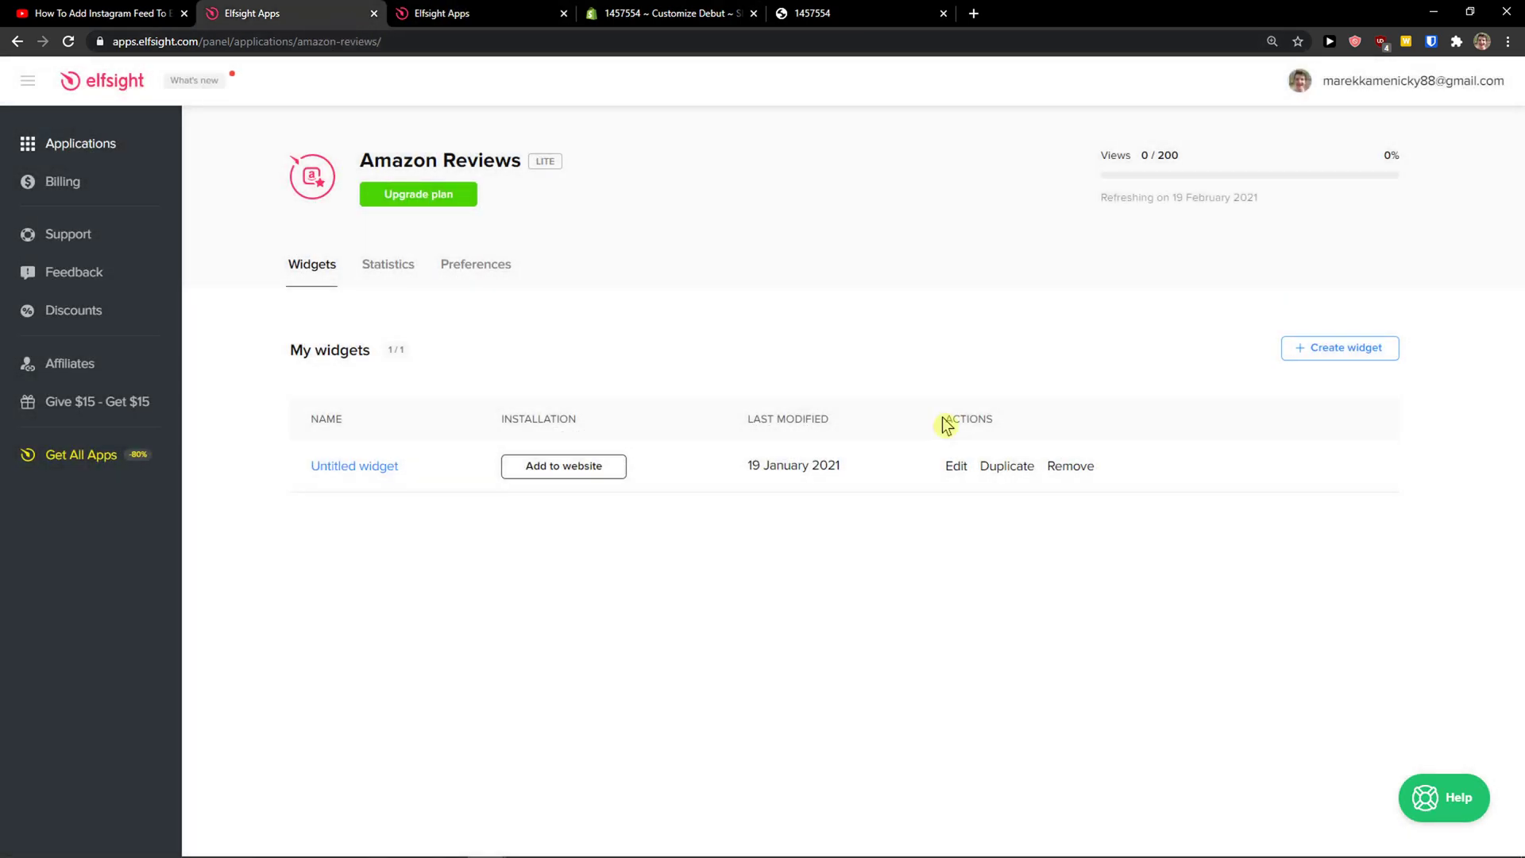
pyautogui.click(1070, 467)
# Open the Applications overview and browse My applications and the app catalogue.
pyautogui.click(160, 154)
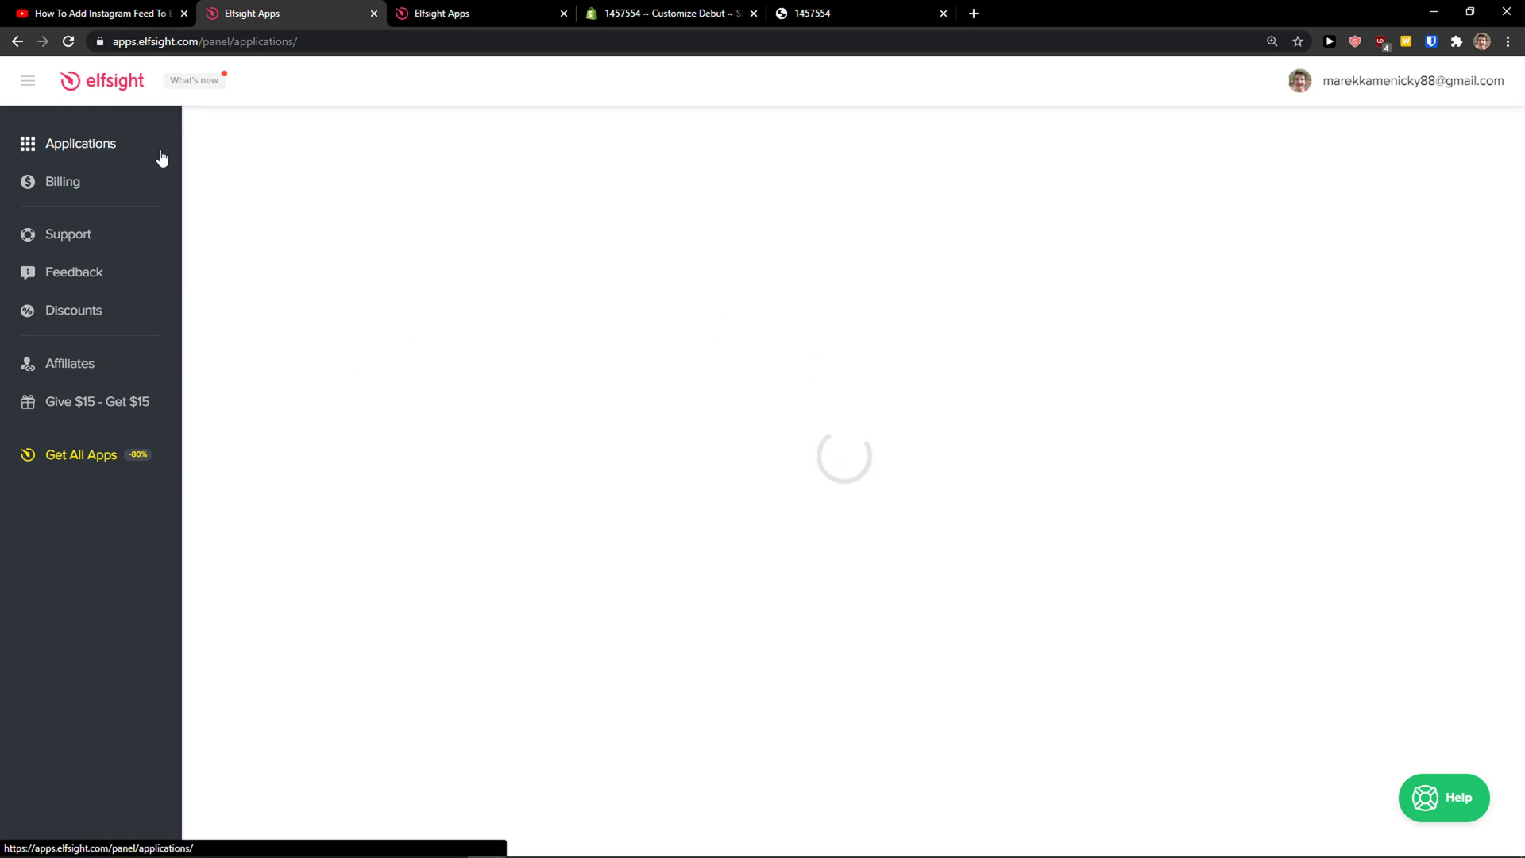
pyautogui.scroll(-4, 569, 401)
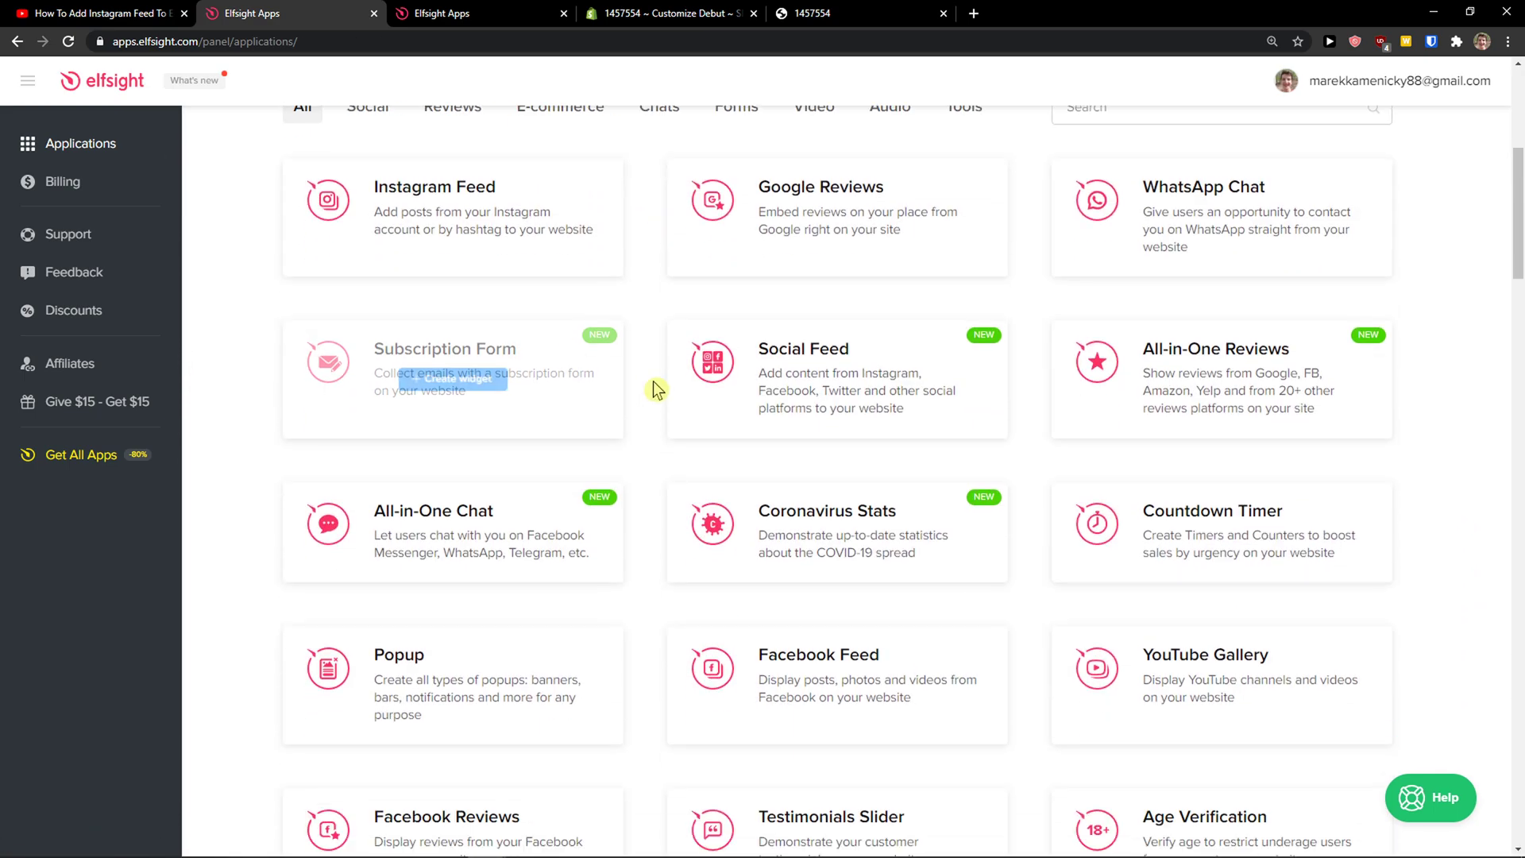
pyautogui.scroll(-6, 651, 421)
pyautogui.scroll(8, 632, 200)
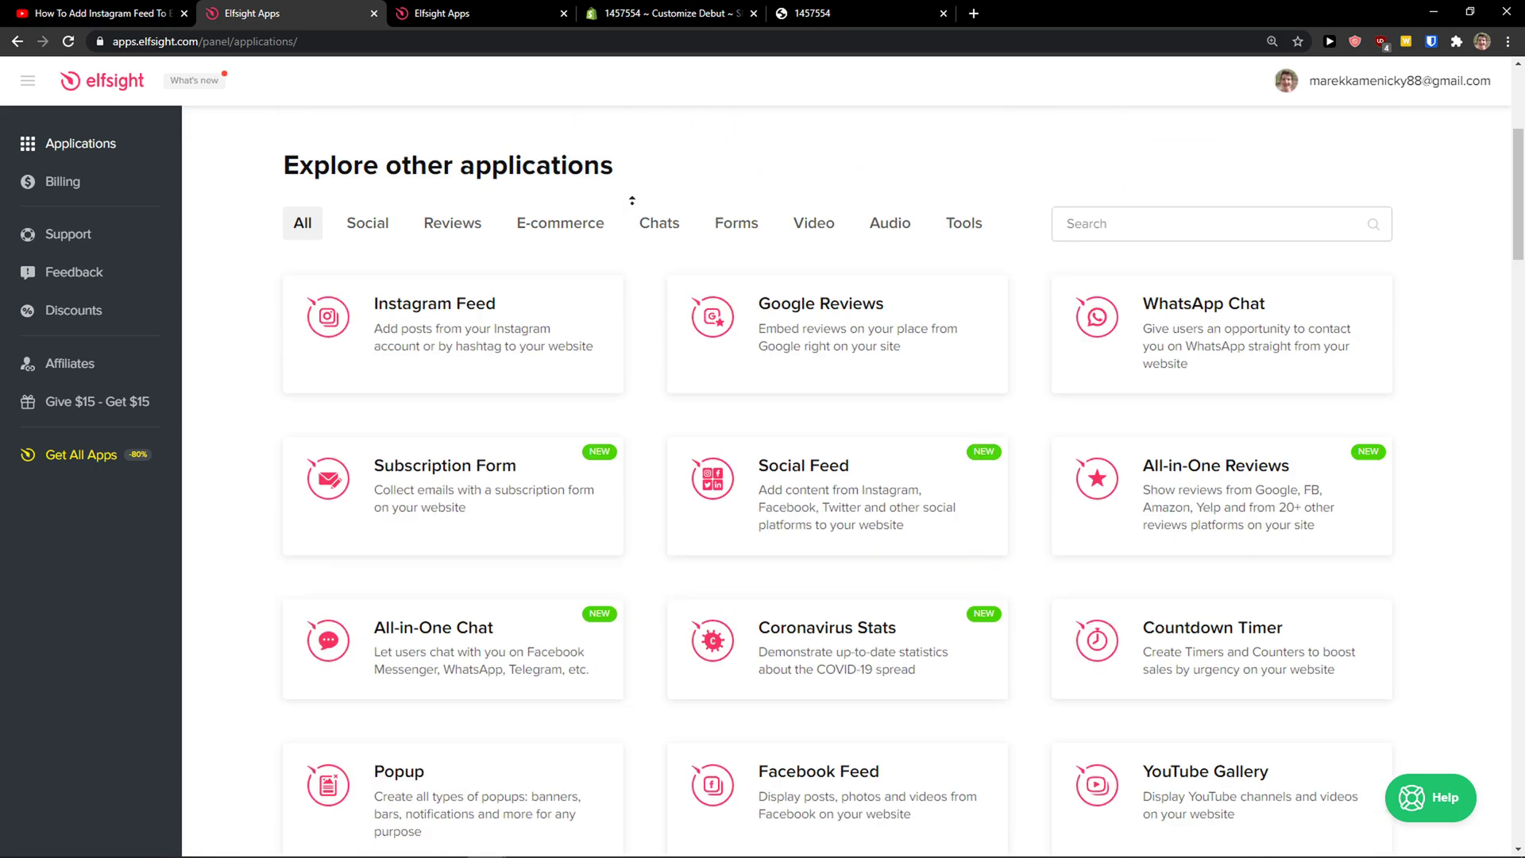
pyautogui.scroll(4, 633, 200)
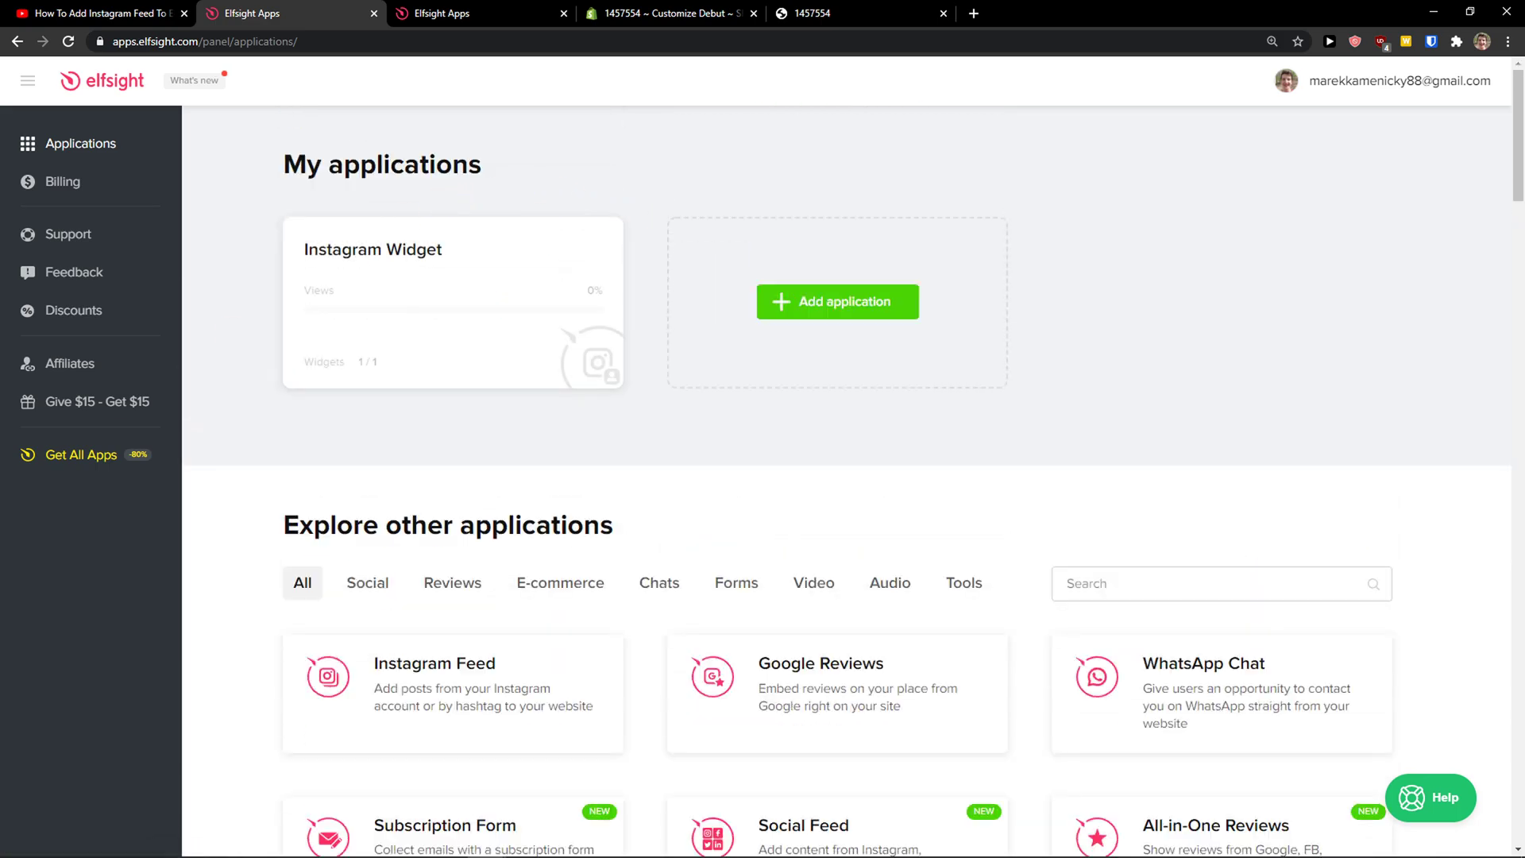